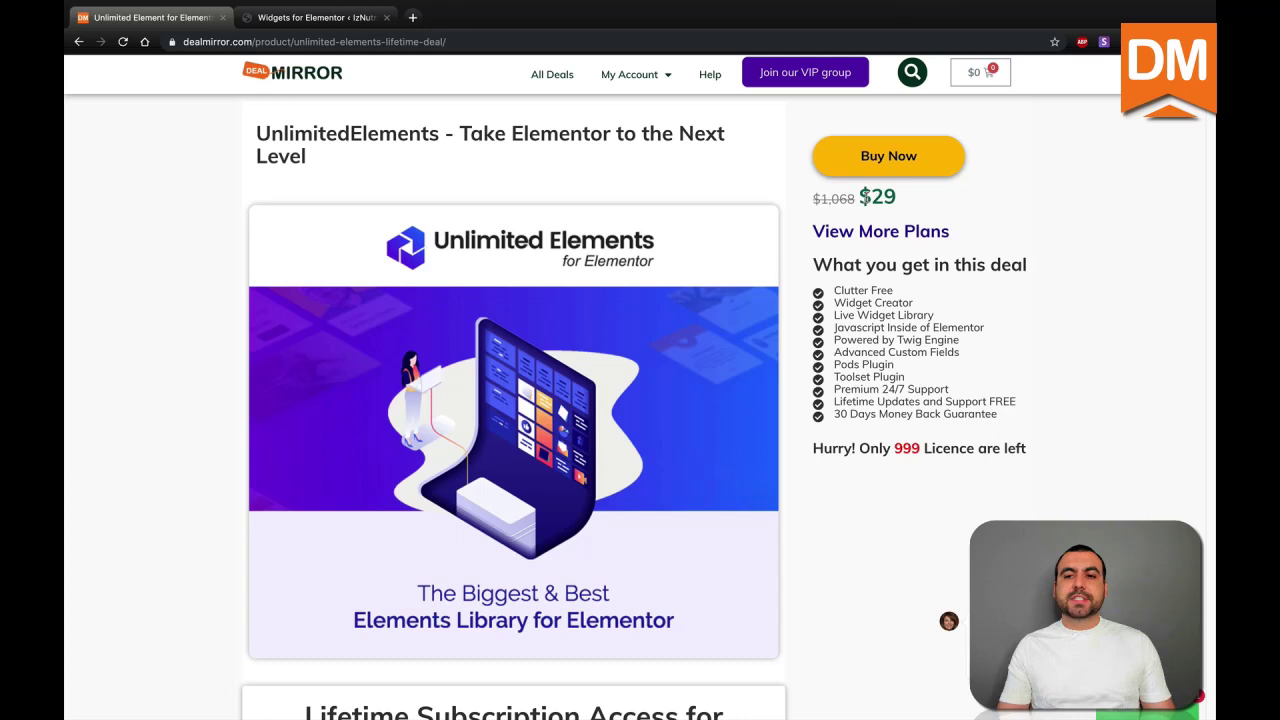
Highlight the $29 deal price, then scroll down to the Unlimited Elements pricing plans.
left_click_drag(869, 197, 903, 201)
left_click(962, 363)
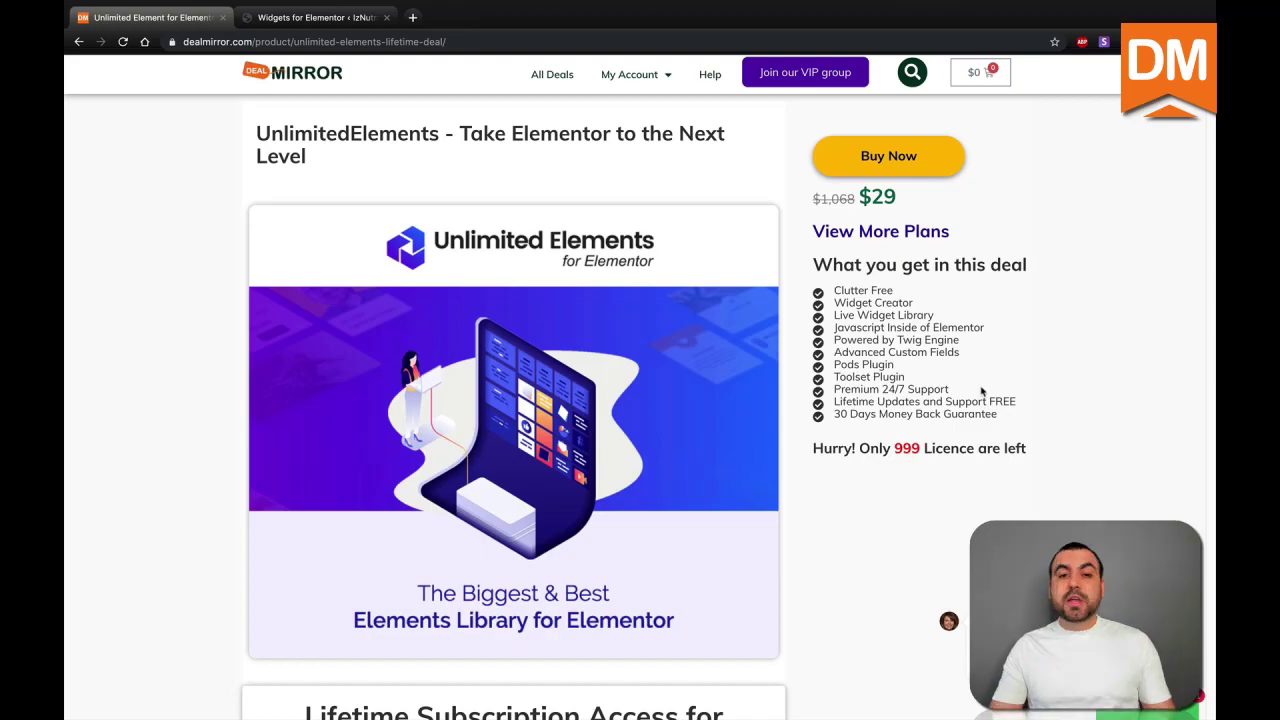
scroll(981, 391, "down", 5)
scroll(981, 391, "down", 5)
scroll(981, 391, "down", 5)
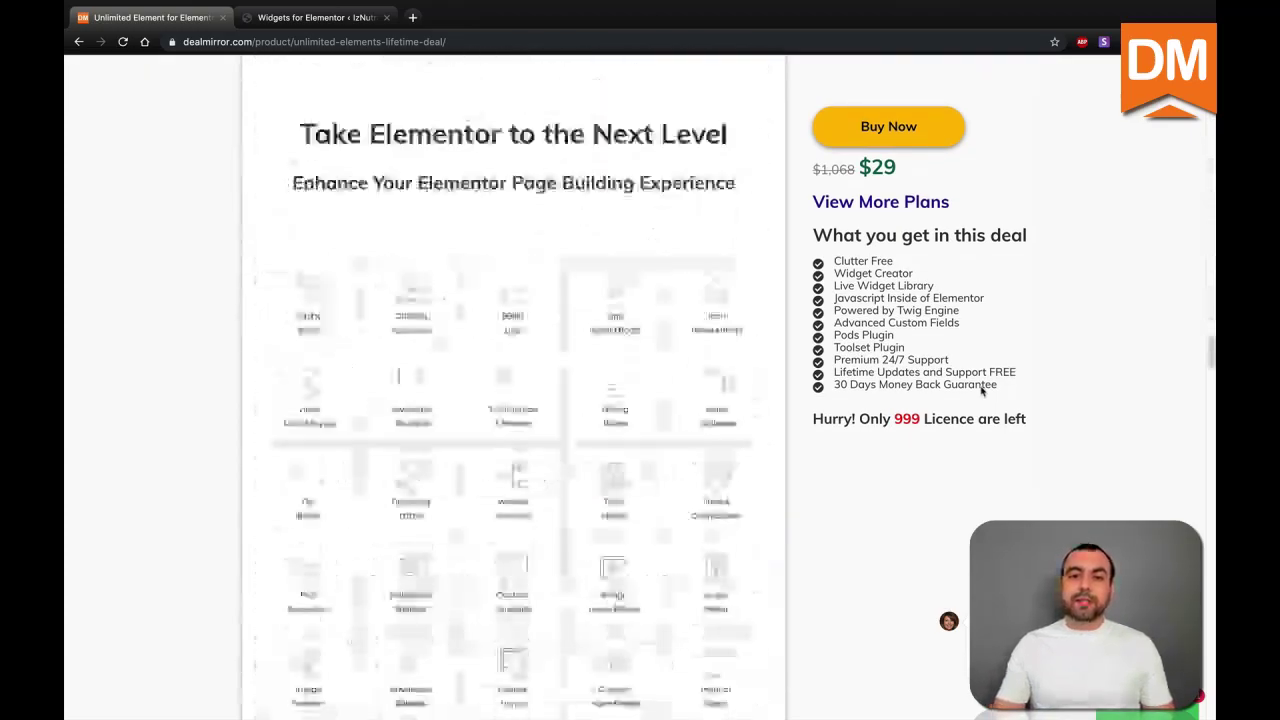
scroll(982, 392, "down", 5)
scroll(982, 392, "down", 5)
scroll(982, 392, "down", 5)
scroll(982, 392, "down", 5)
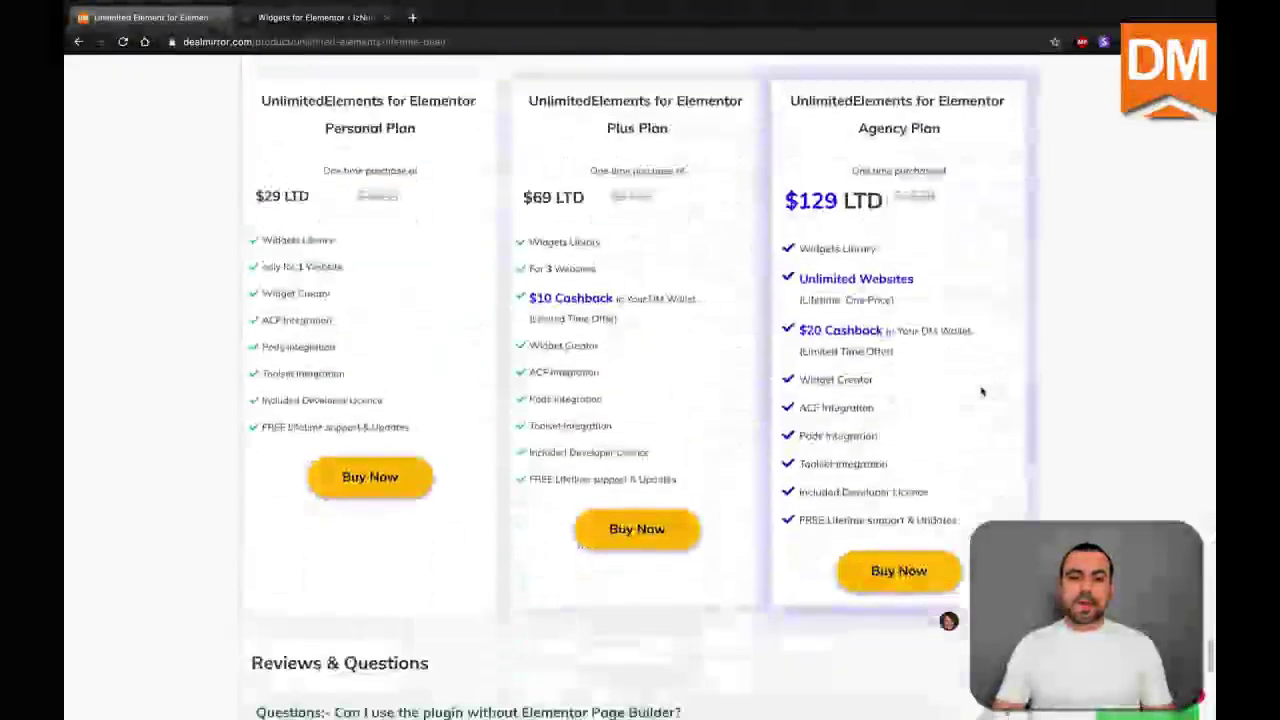
scroll(982, 392, "up", 1)
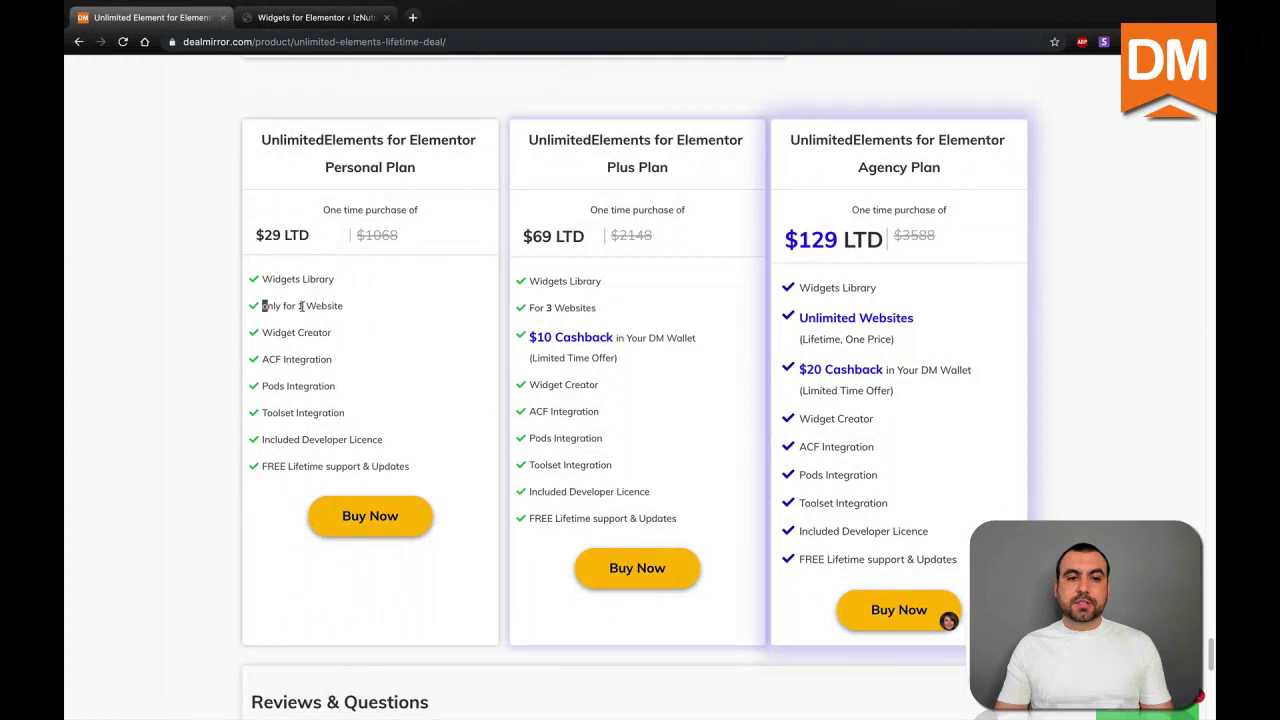
Highlight the Personal plan's 1 Website limit and the Plus plan's $69 price.
left_click_drag(301, 306, 346, 312)
left_click(346, 312)
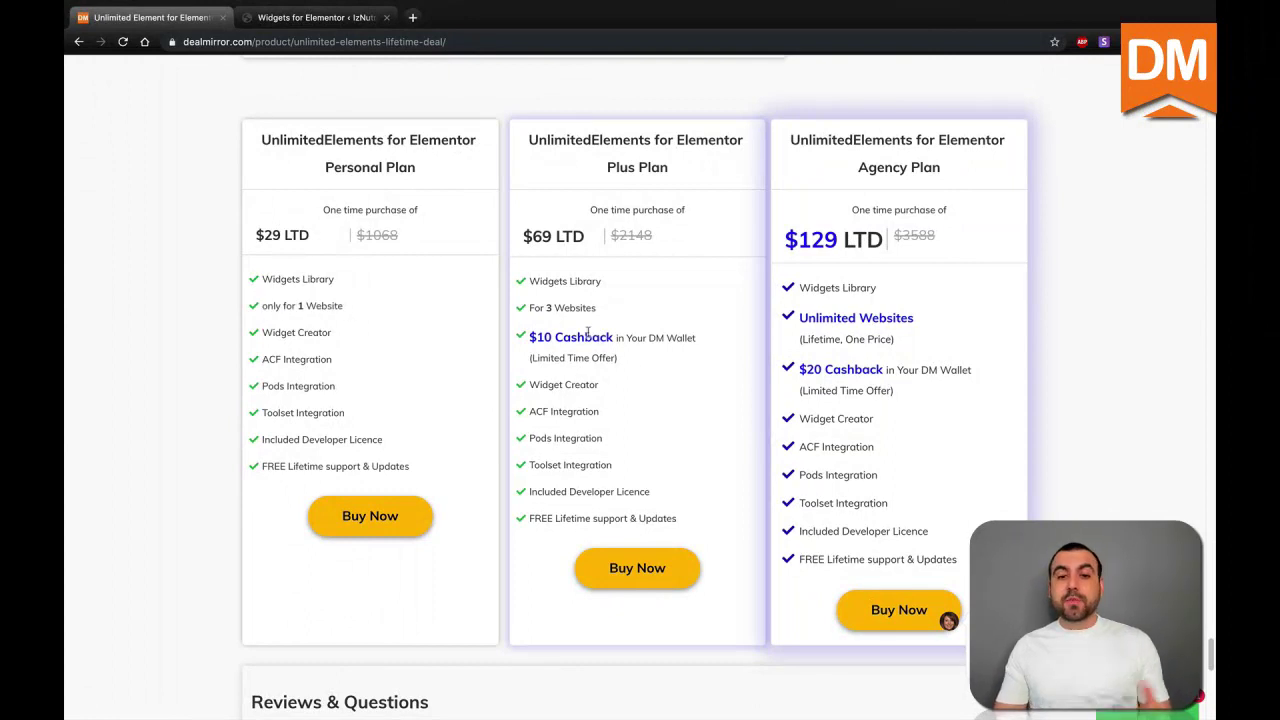
left_click_drag(532, 236, 554, 237)
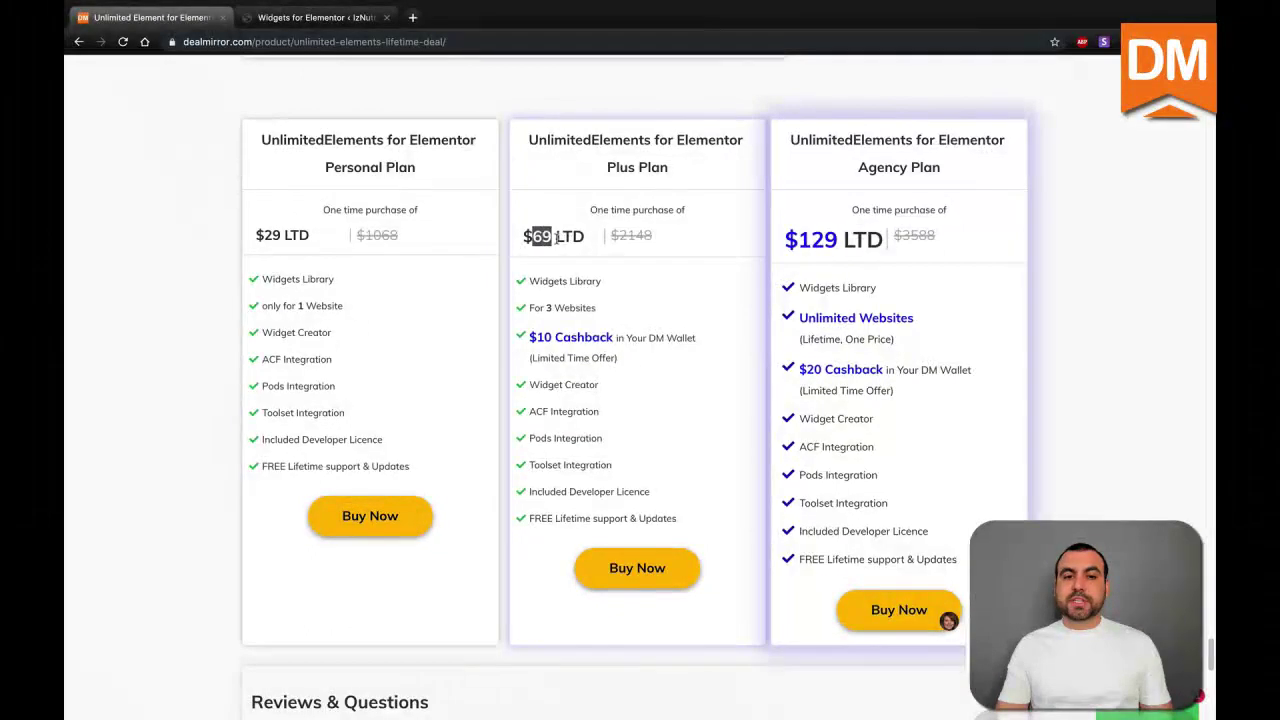
left_click(563, 307)
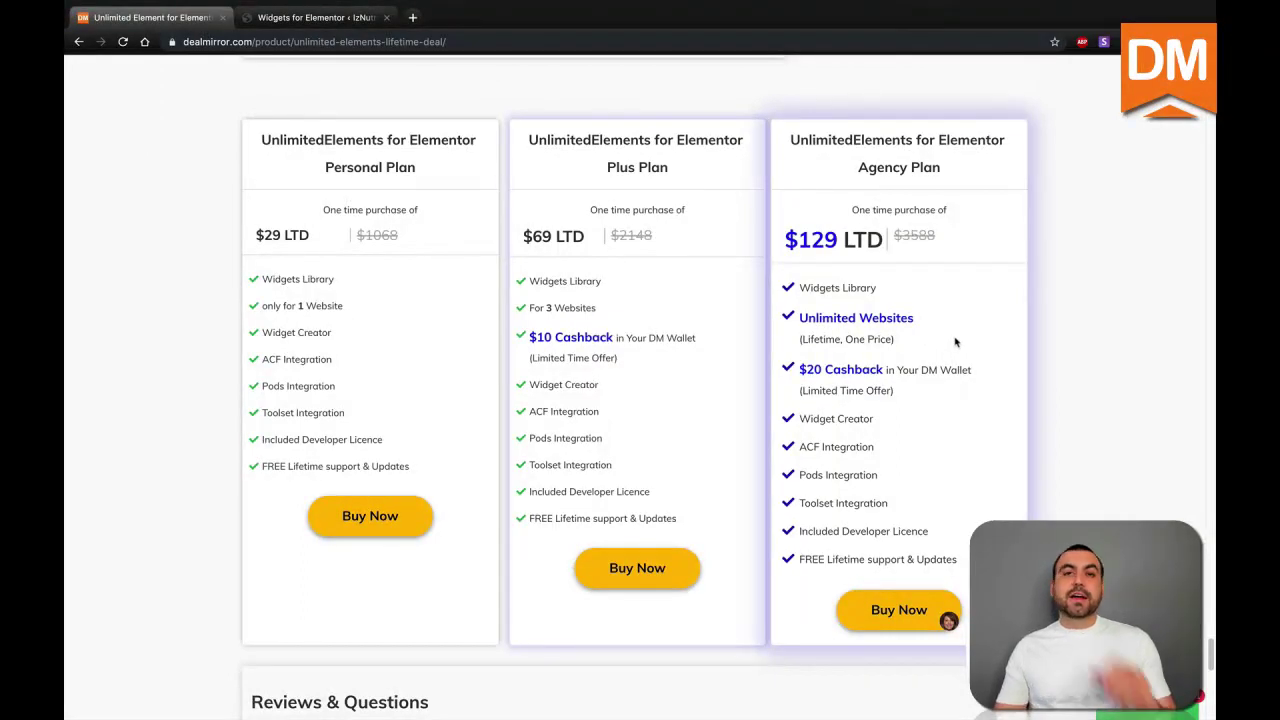
Switch to the 'Widgets for Elementor' tab showing the 21 Simple Sliders widgets.
left_click(337, 24)
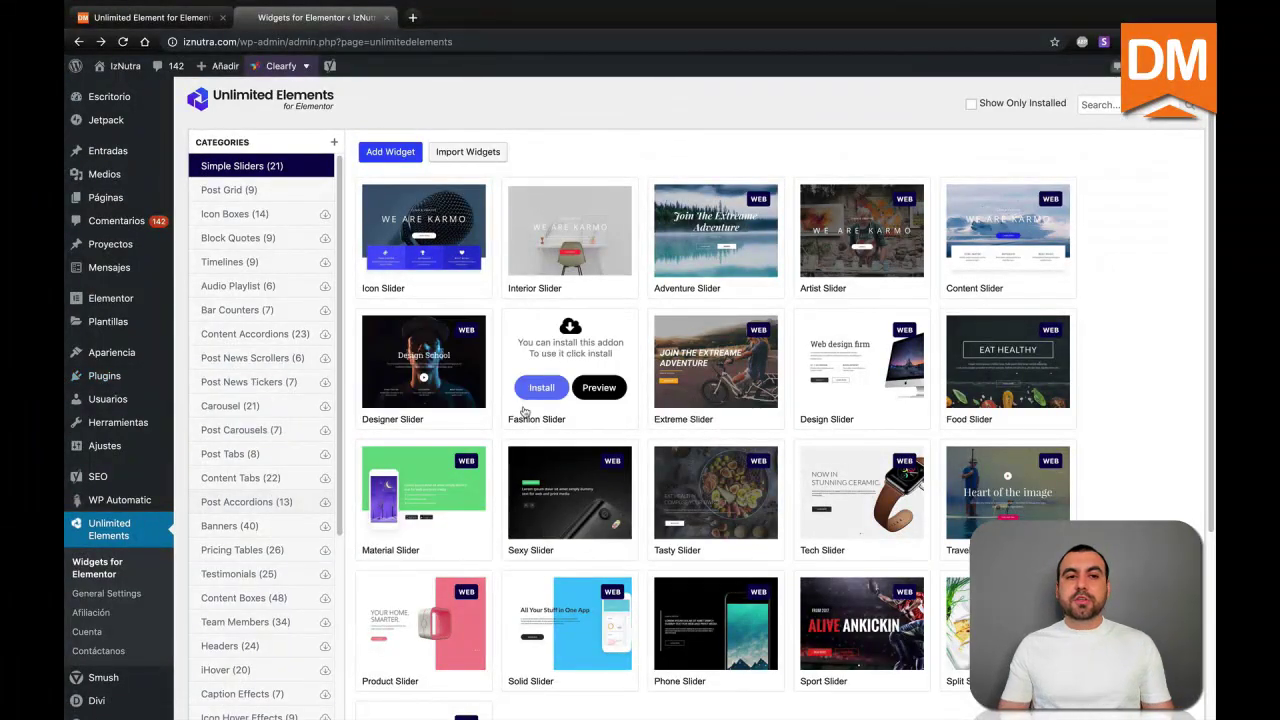
mouse_move(569, 492)
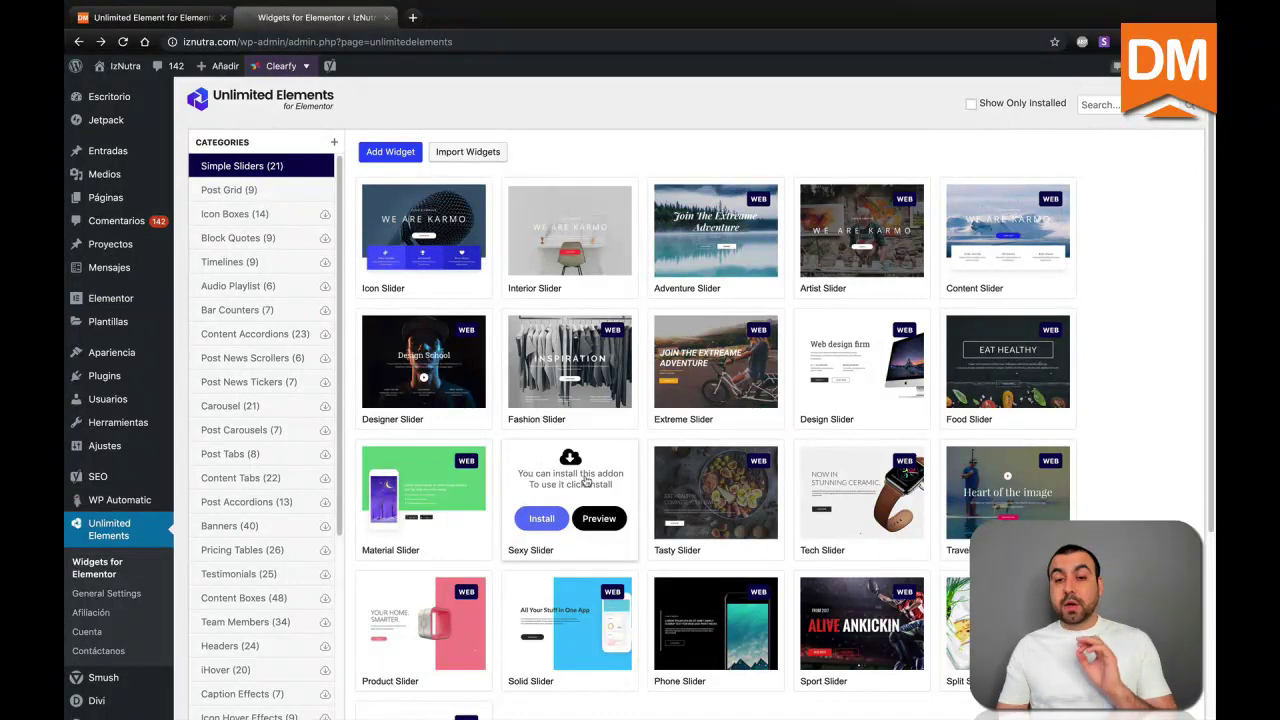
Preview the Extreme Slider, advance one slide, close the preview, and install it.
mouse_move(715, 362)
left_click(752, 390)
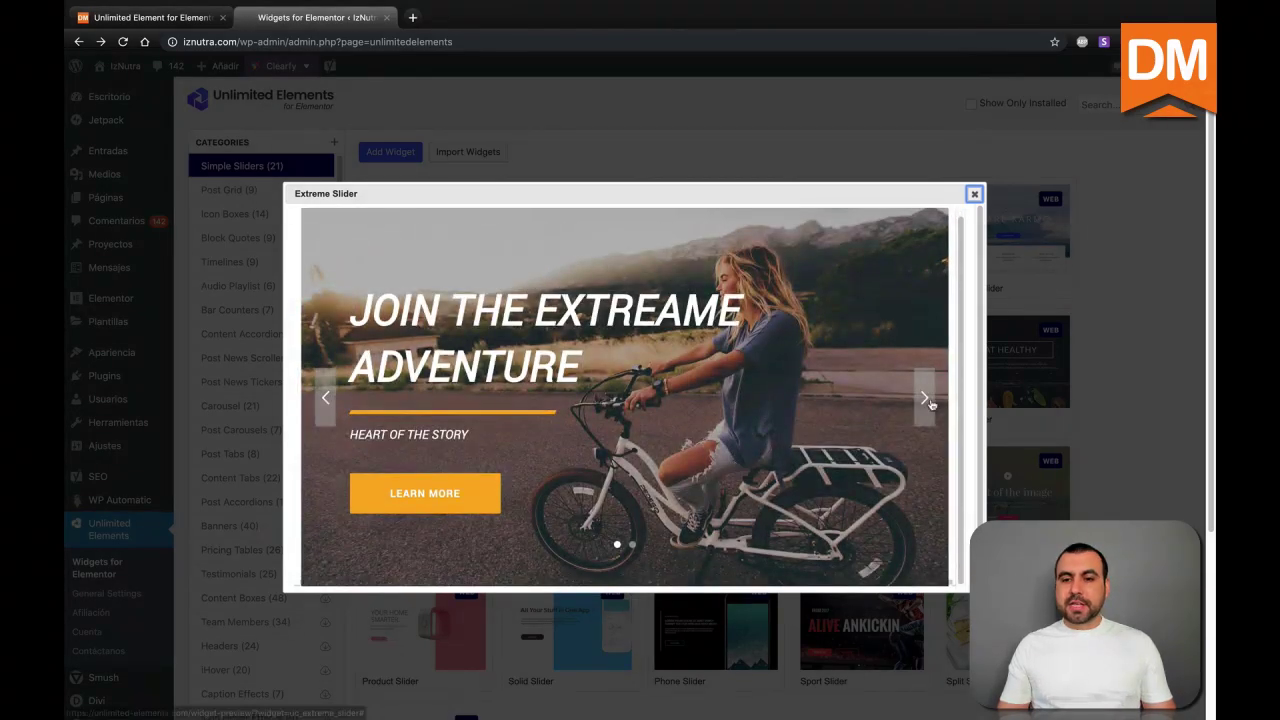
left_click(926, 402)
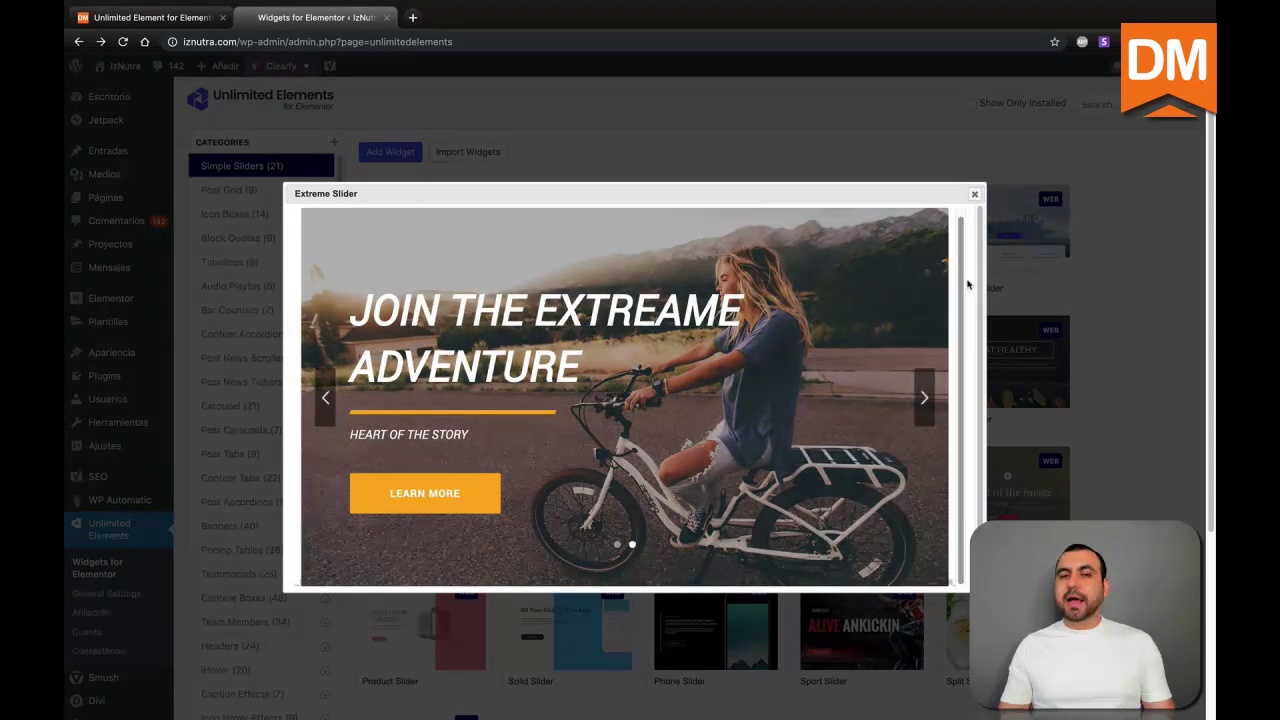
left_click(973, 195)
mouse_move(715, 365)
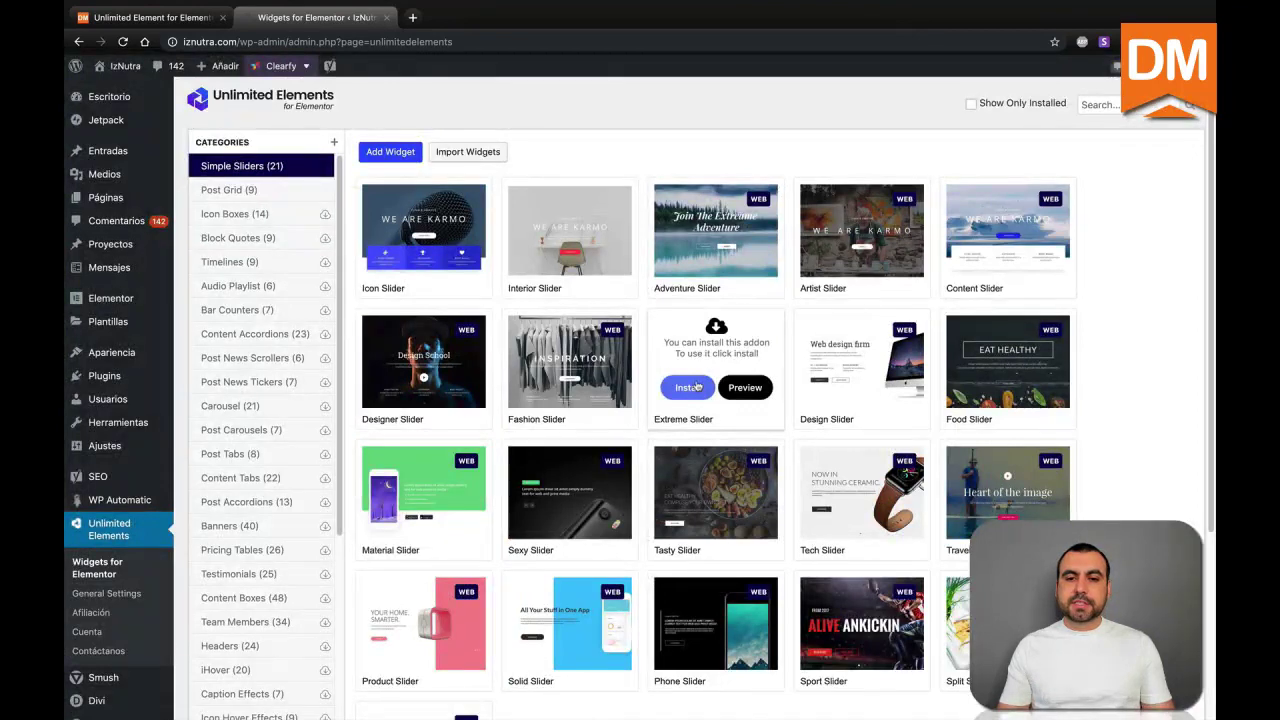
left_click(690, 387)
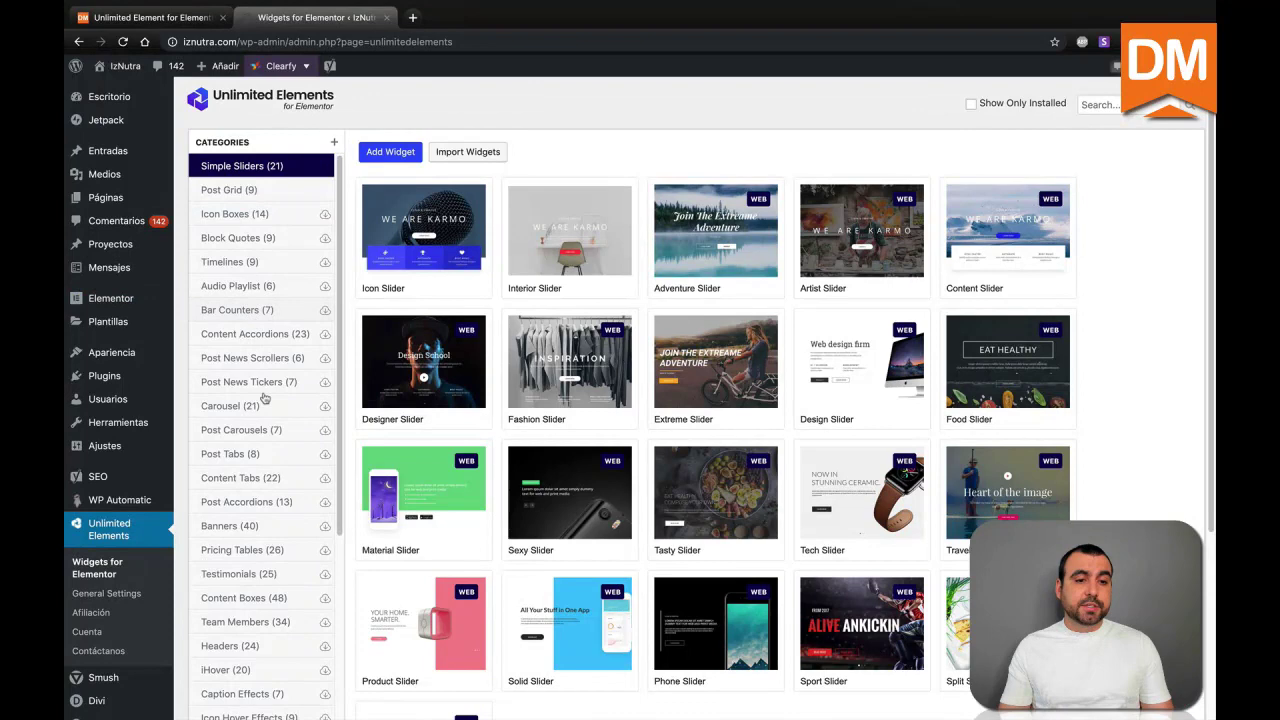
Browse the Post Tabs category's eight tab widgets in the library.
left_click(226, 454)
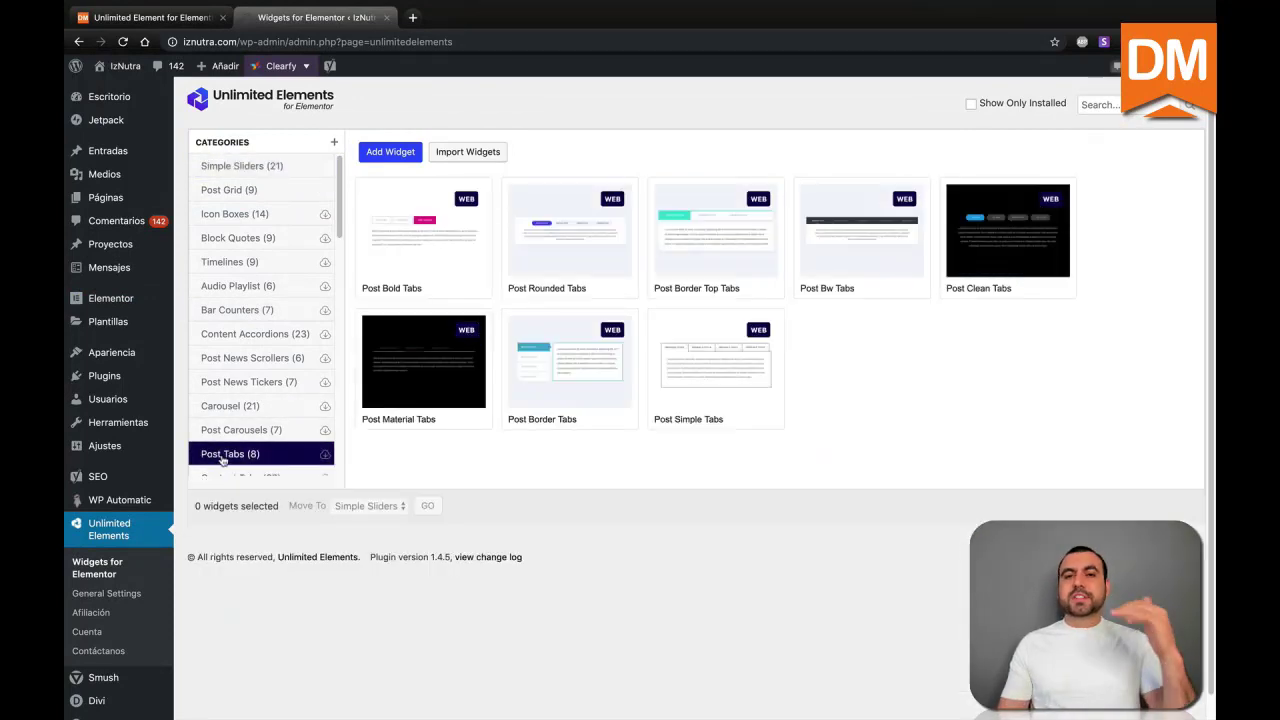
scroll(226, 455, "down", 1)
scroll(230, 447, "down", 1)
scroll(230, 447, "down", 3)
scroll(235, 430, "down", 1)
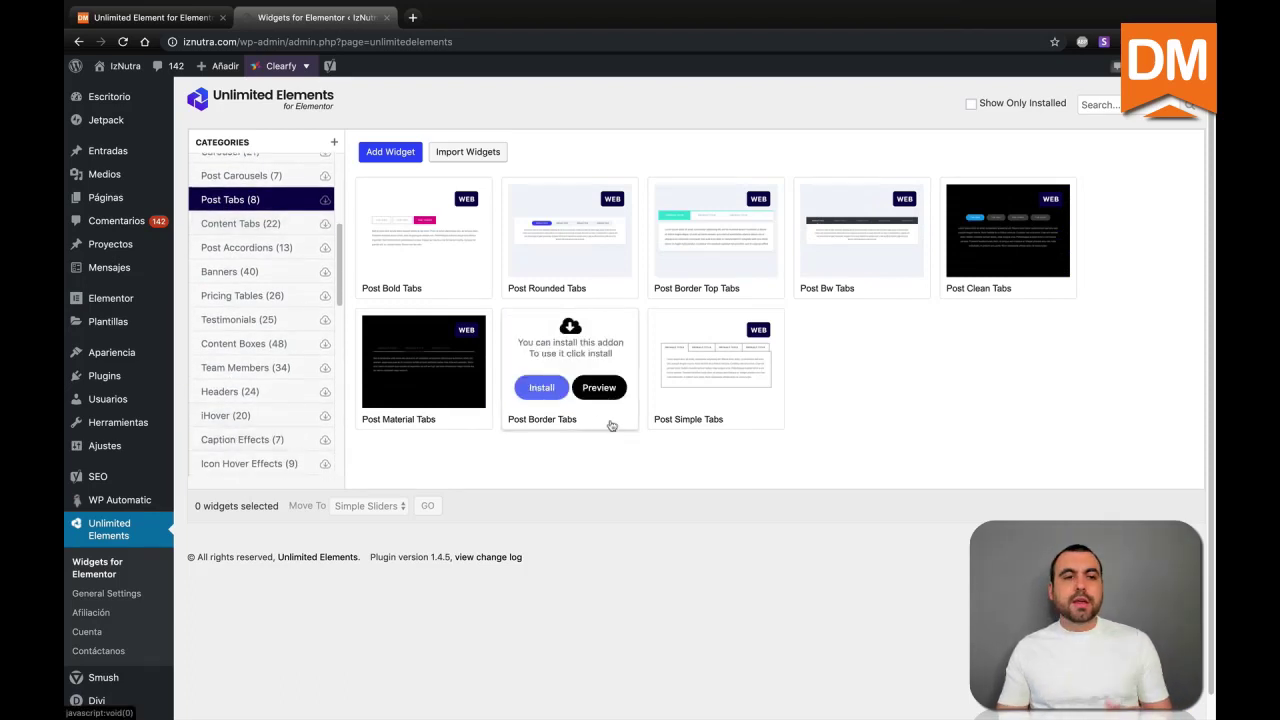
mouse_move(105, 197)
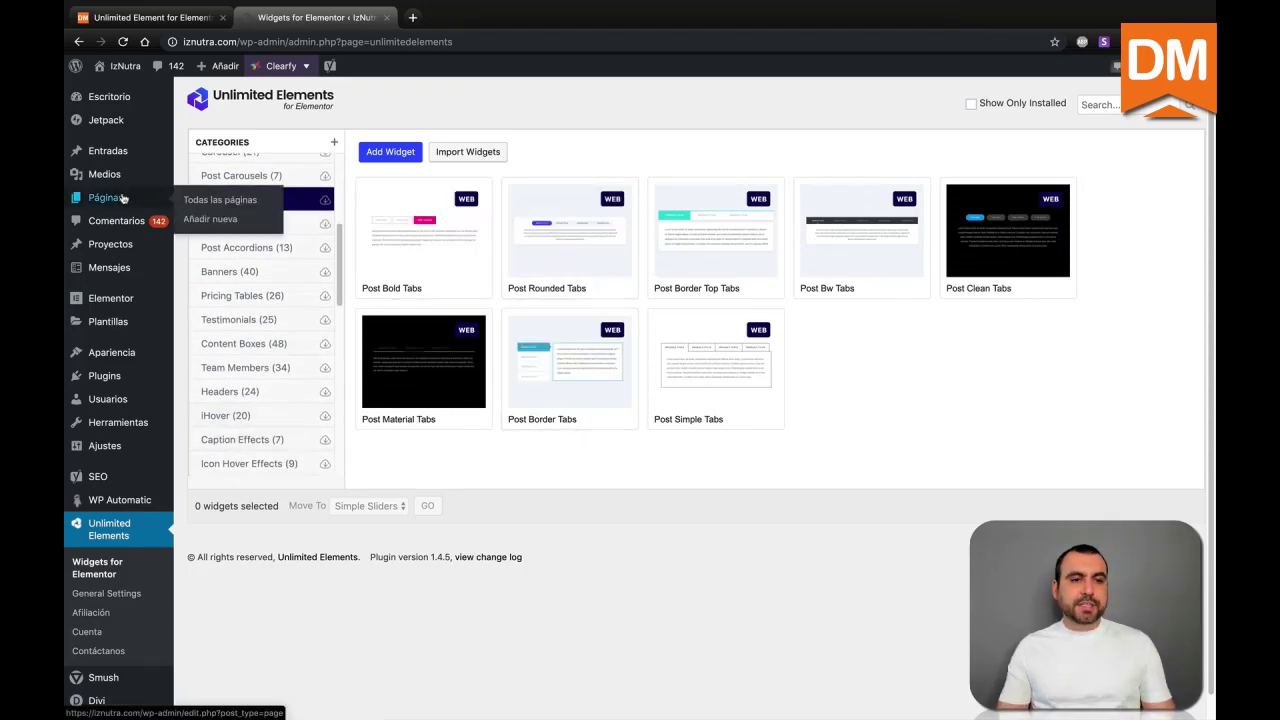
Add a new page titled 'dealmirror' and open it in Elementor.
left_click(213, 219)
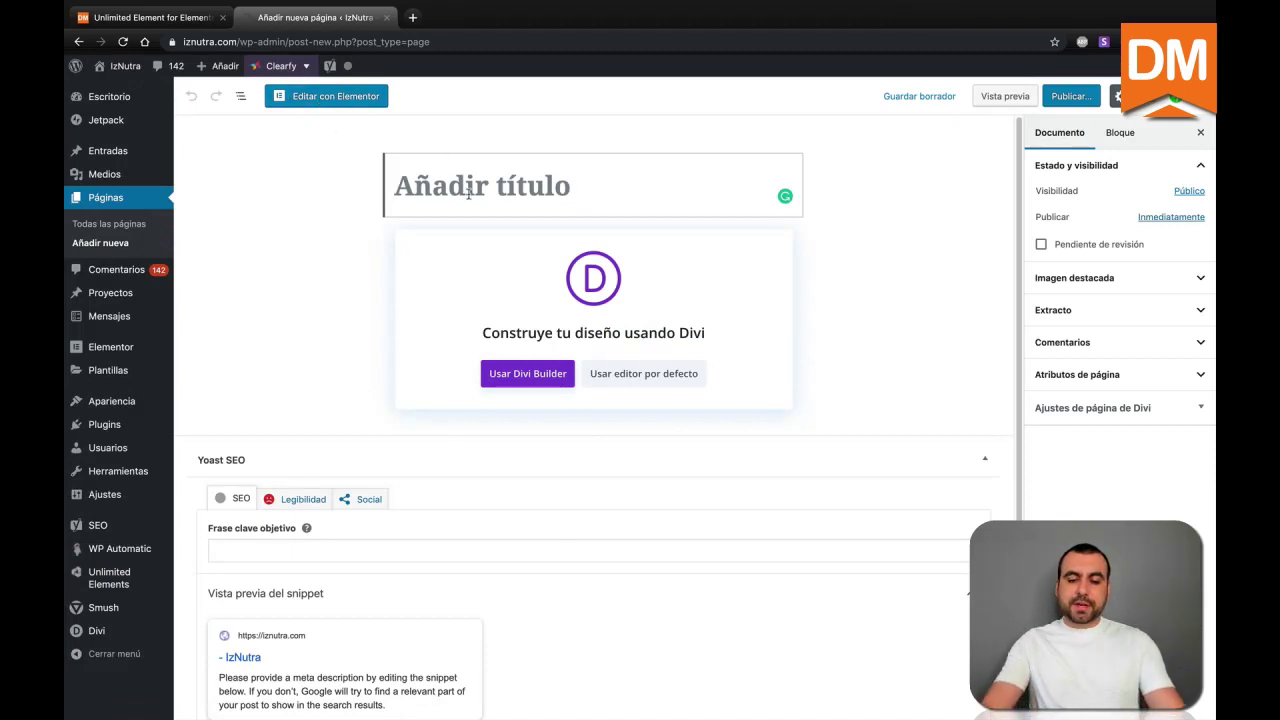
type("te")
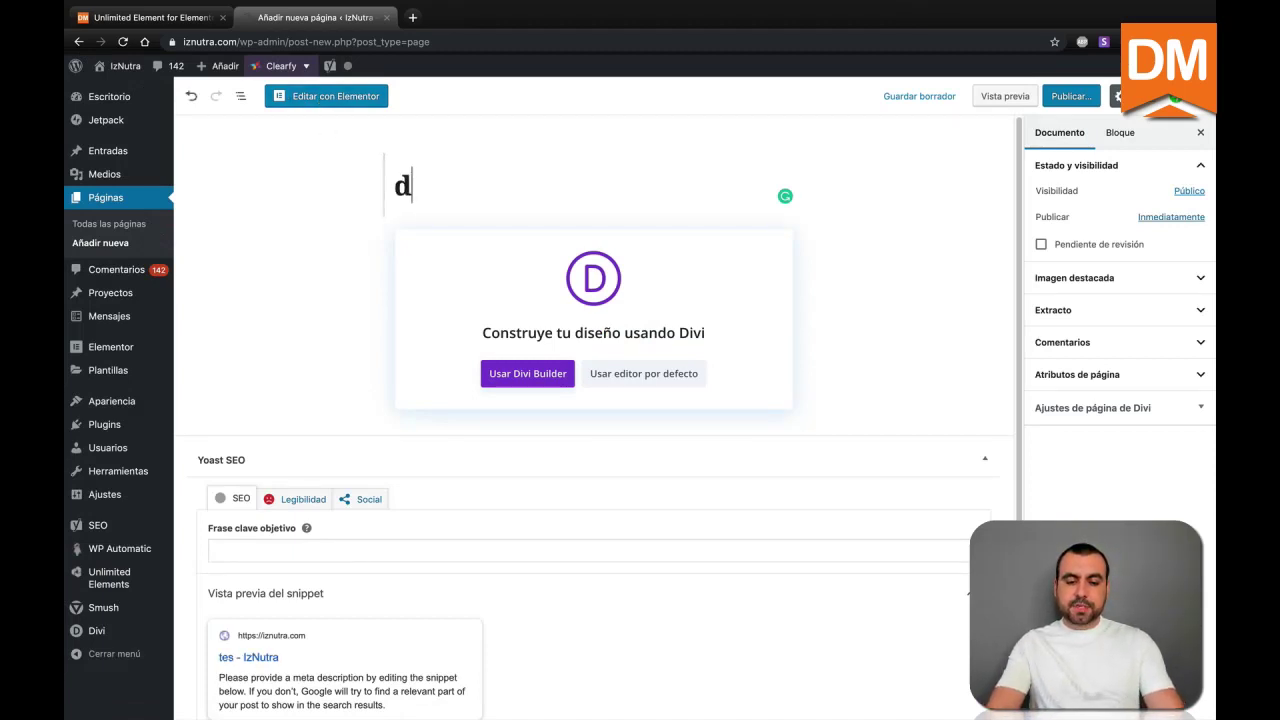
type("ealmirror")
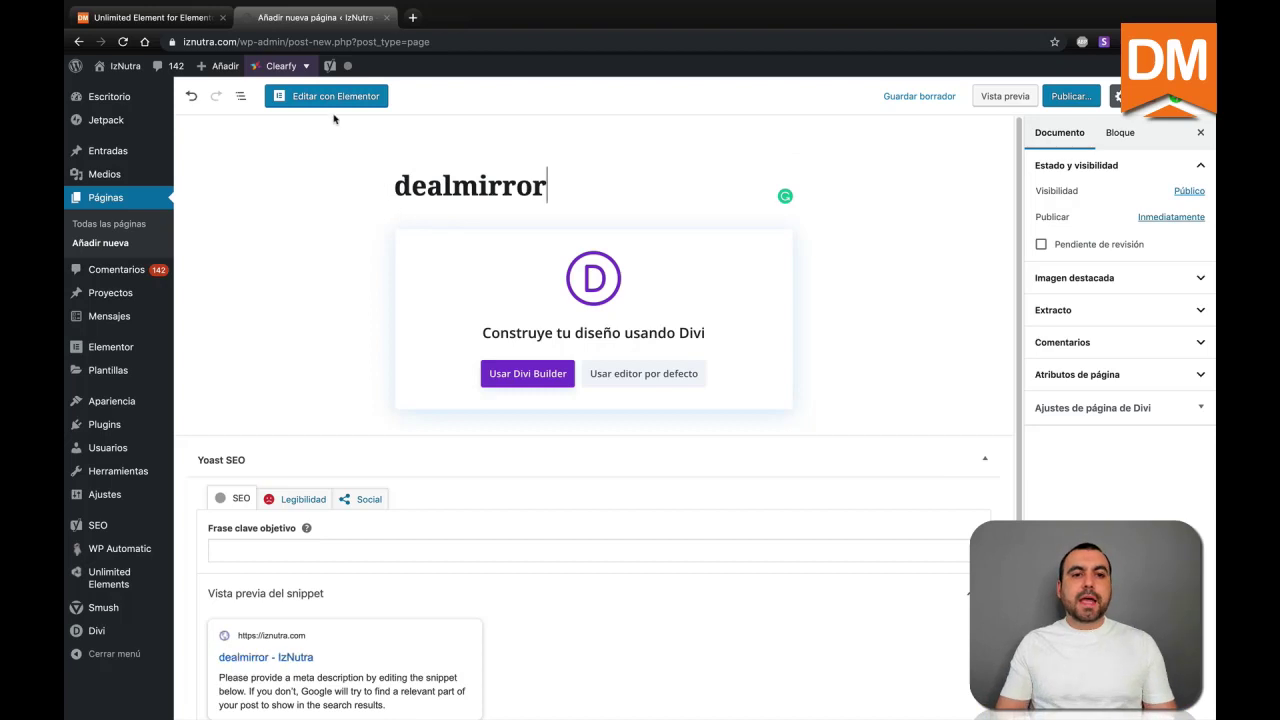
left_click(339, 97)
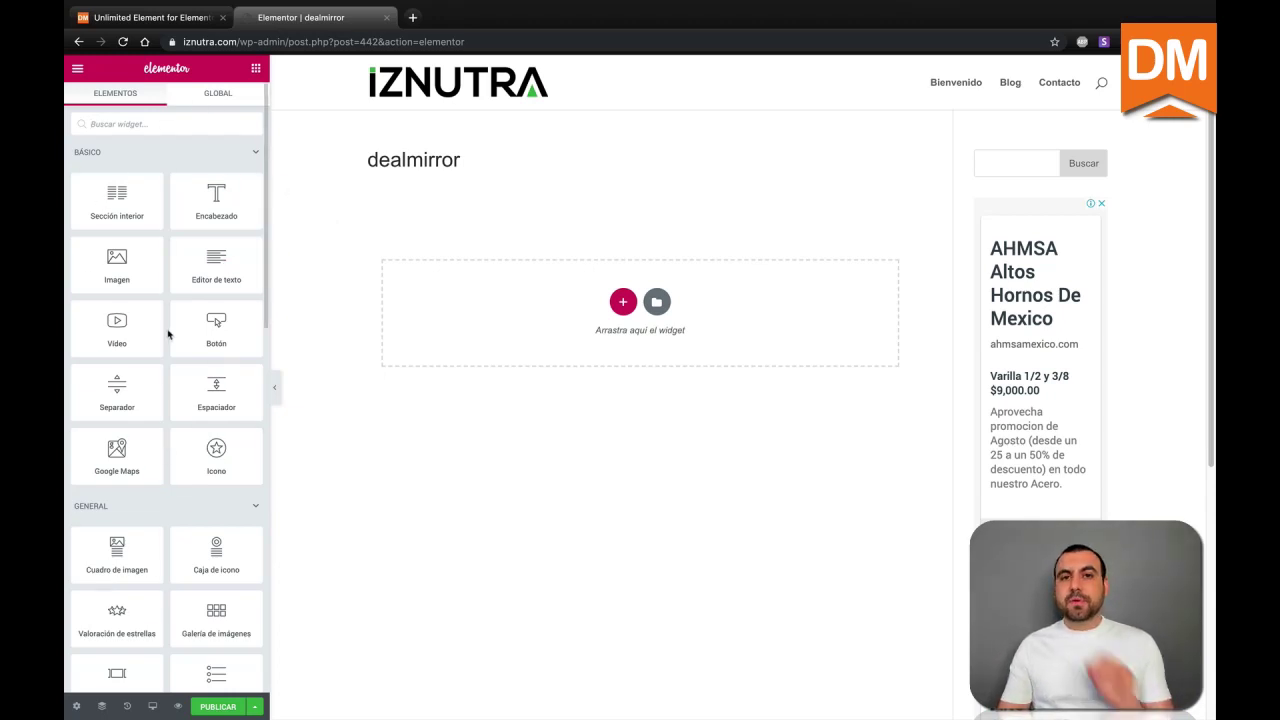
Scroll the Elementor widget panel down to the Simple Sliders category.
scroll(166, 333, "down", 5)
scroll(168, 333, "down", 9)
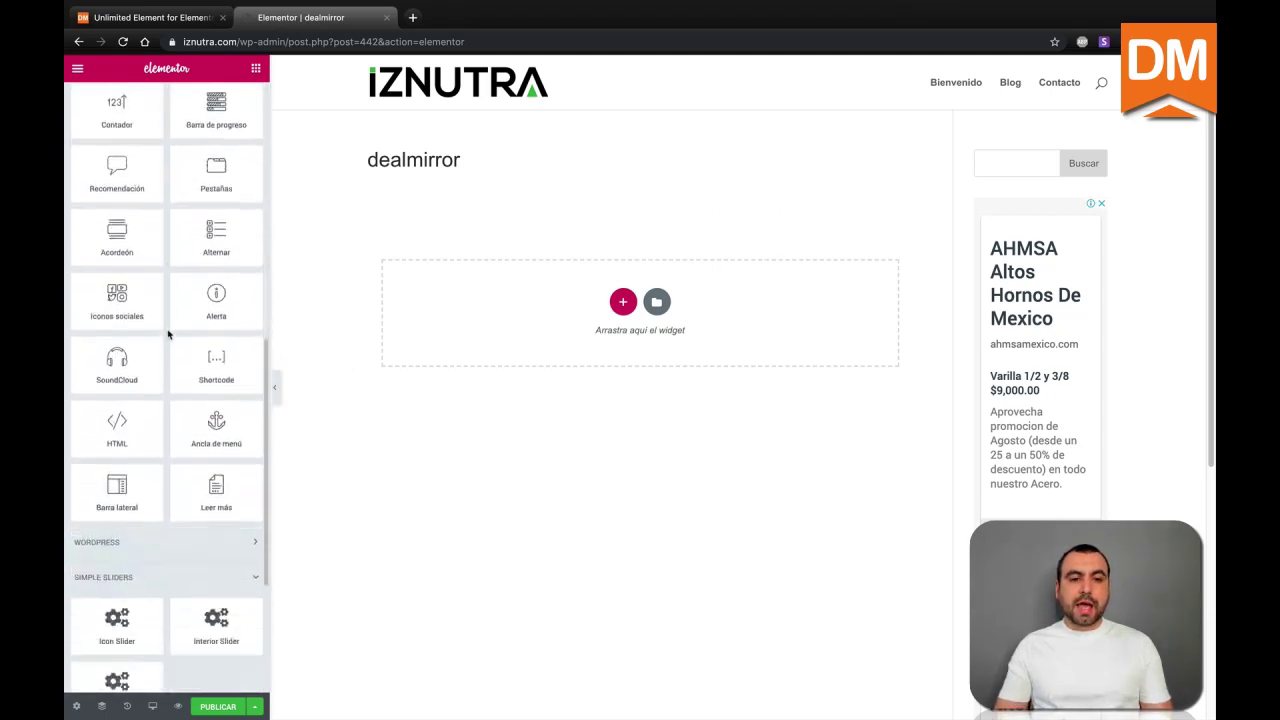
scroll(169, 331, "down", 3)
scroll(169, 345, "down", 1)
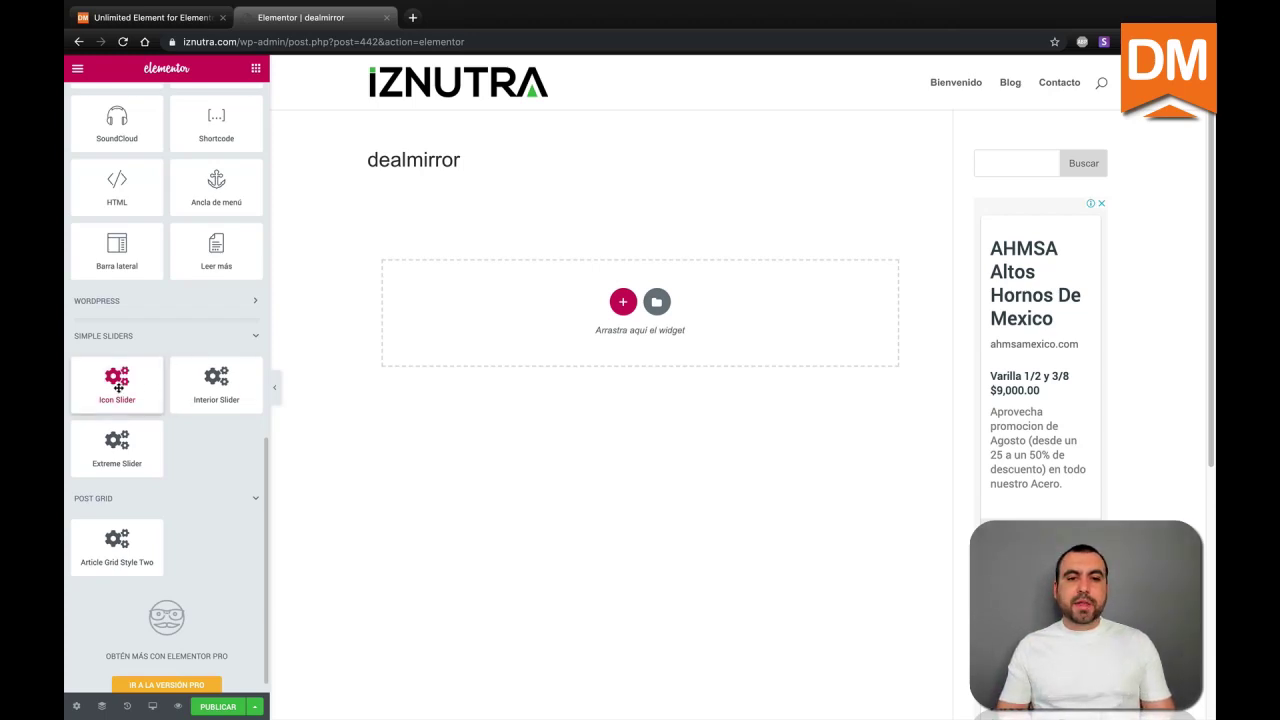
Place the Icon Slider widget in the page's empty section.
left_click_drag(227, 350, 594, 295)
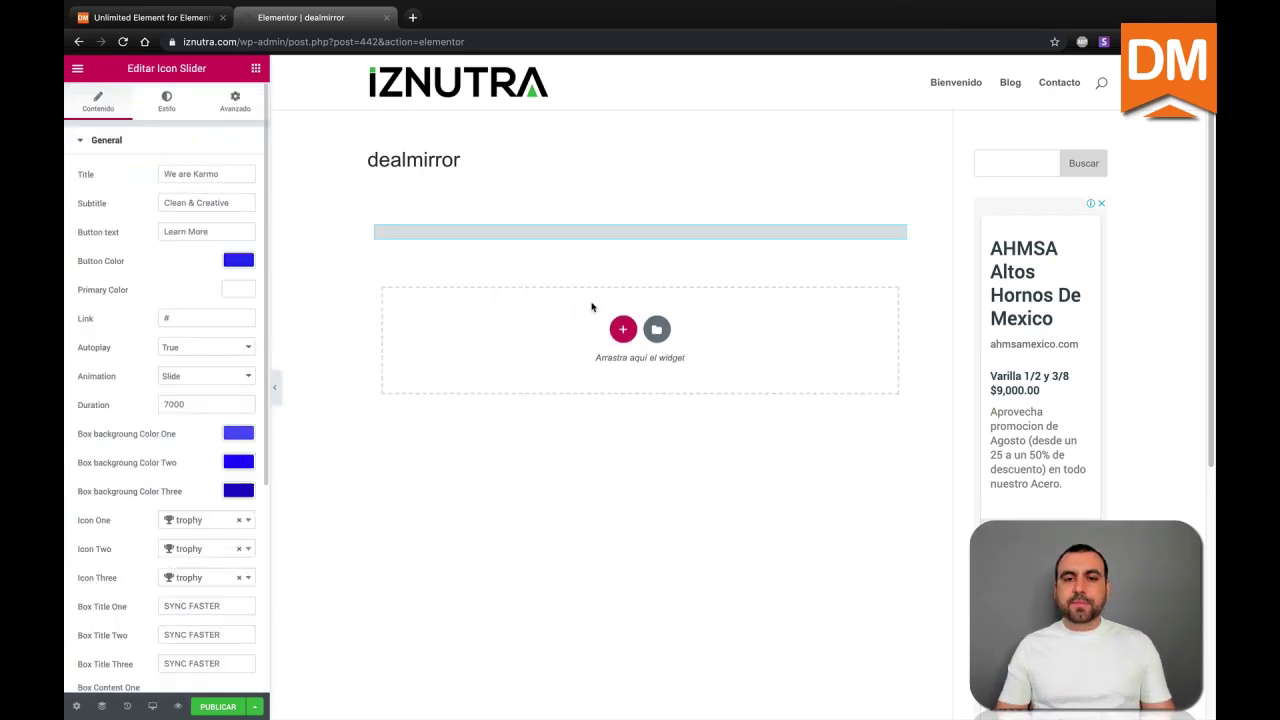
scroll(617, 443, "down", 2)
scroll(630, 420, "down", 2)
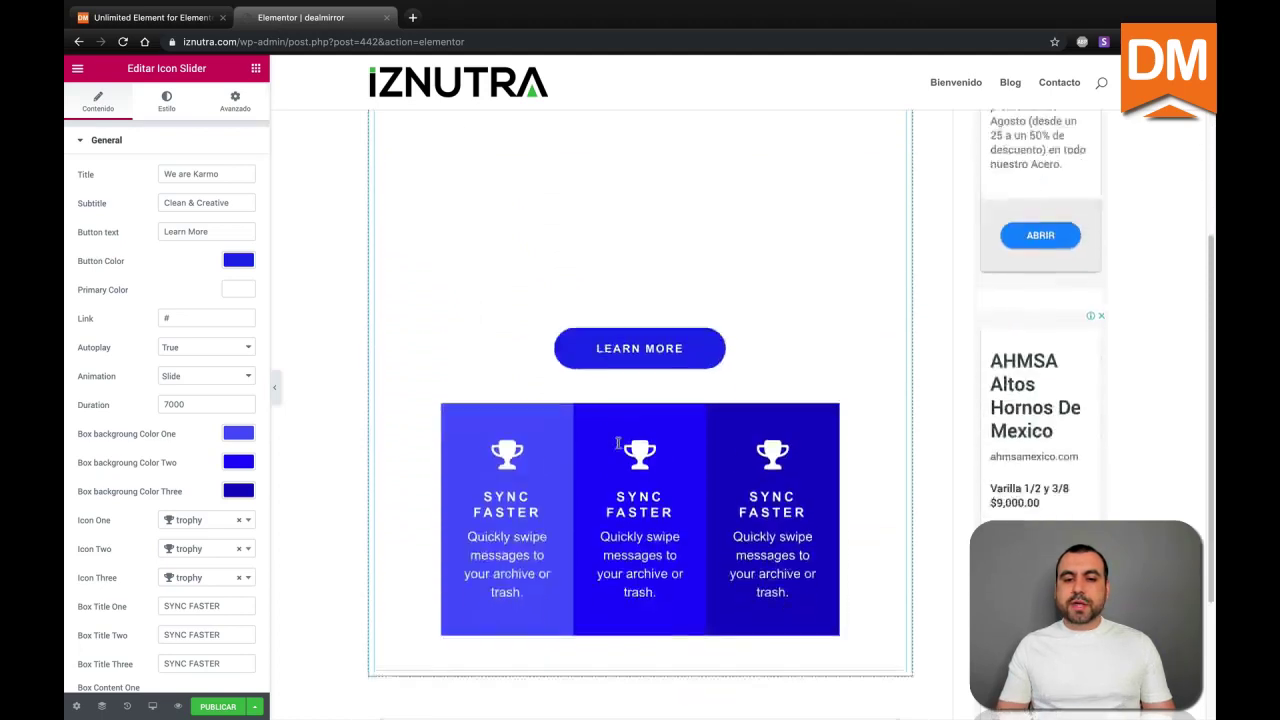
scroll(650, 380, "down", 2)
scroll(632, 363, "up", 1)
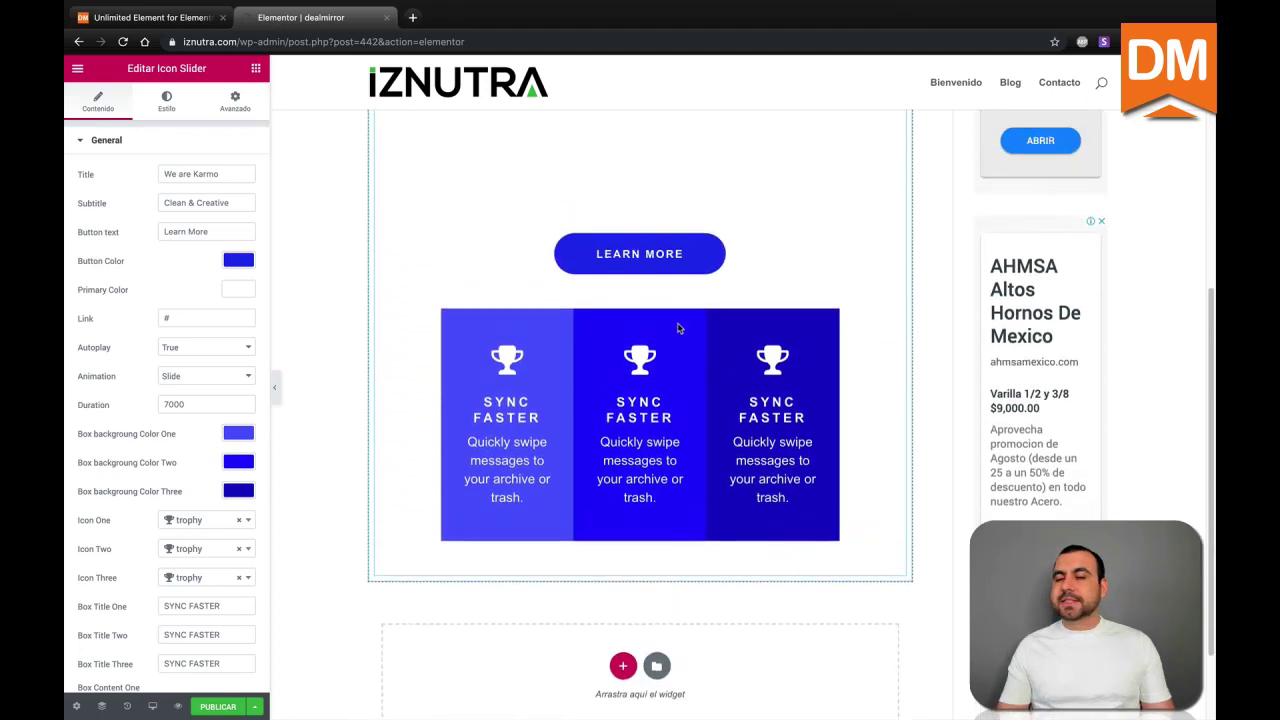
scroll(620, 330, "up", 3)
Change the Icon Slider's Learn More button colour to green (#47d119).
right_click(617, 310)
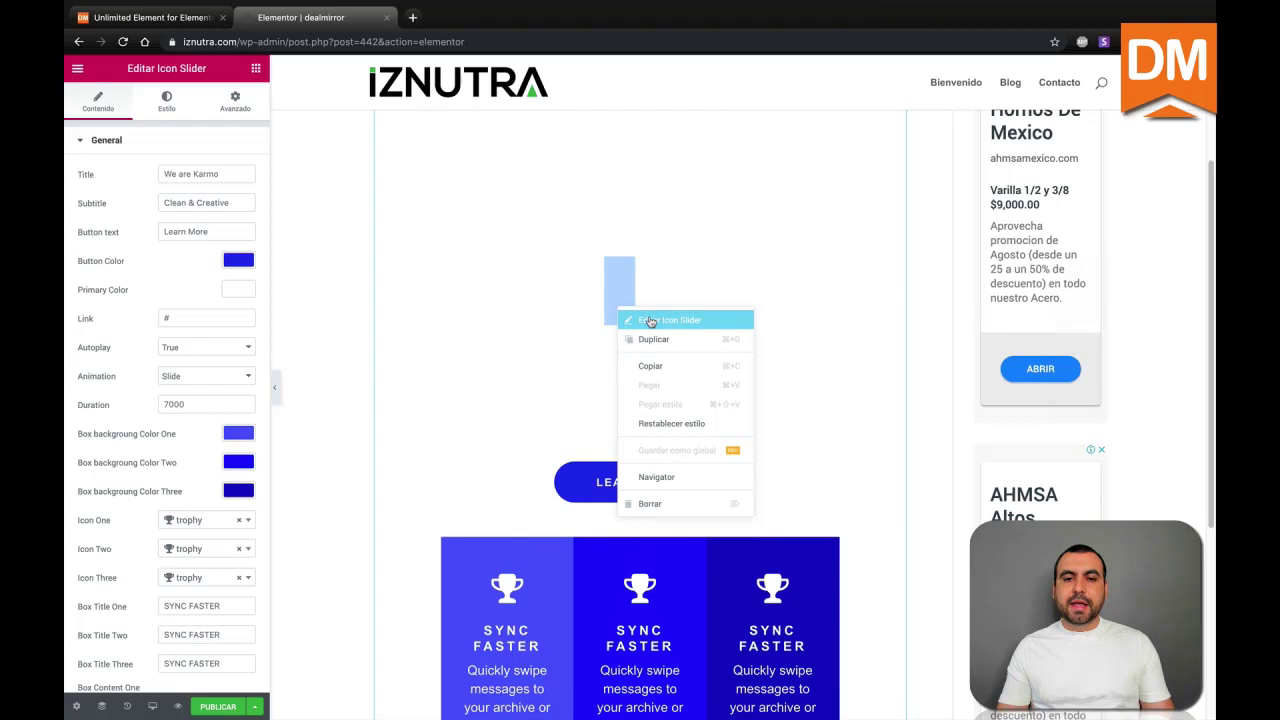
left_click(650, 321)
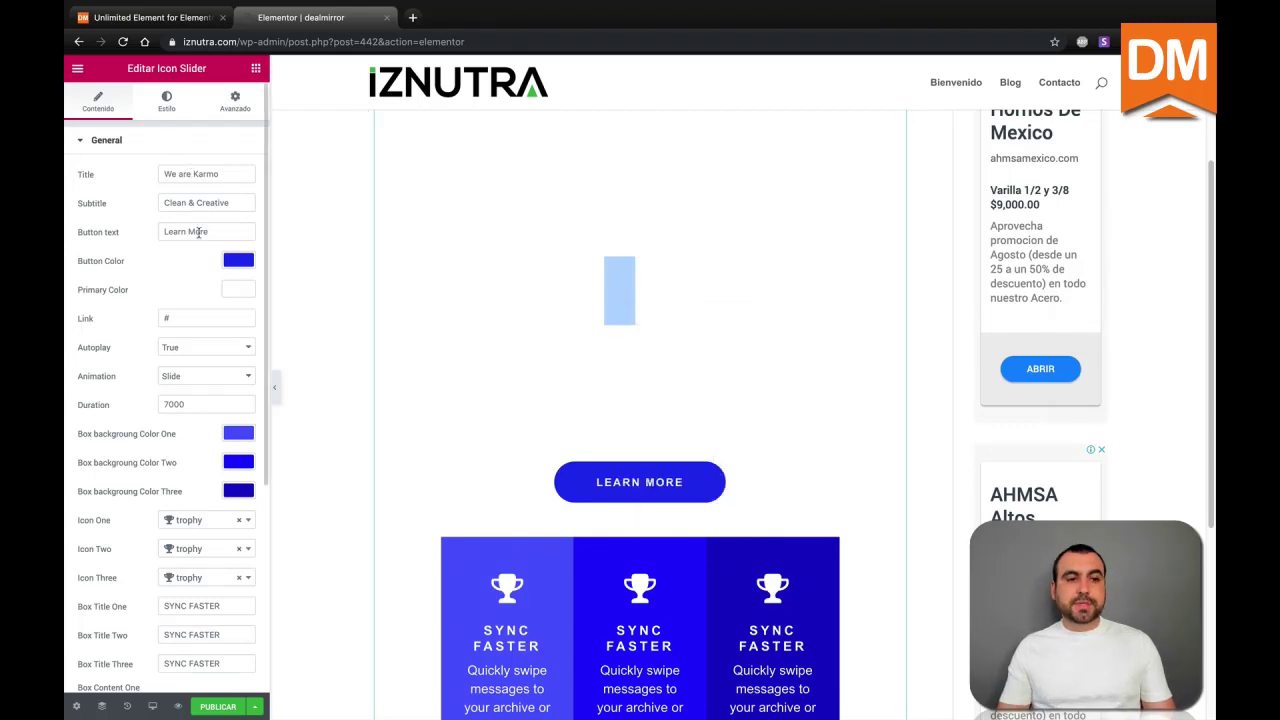
scroll(188, 331, "down", 2)
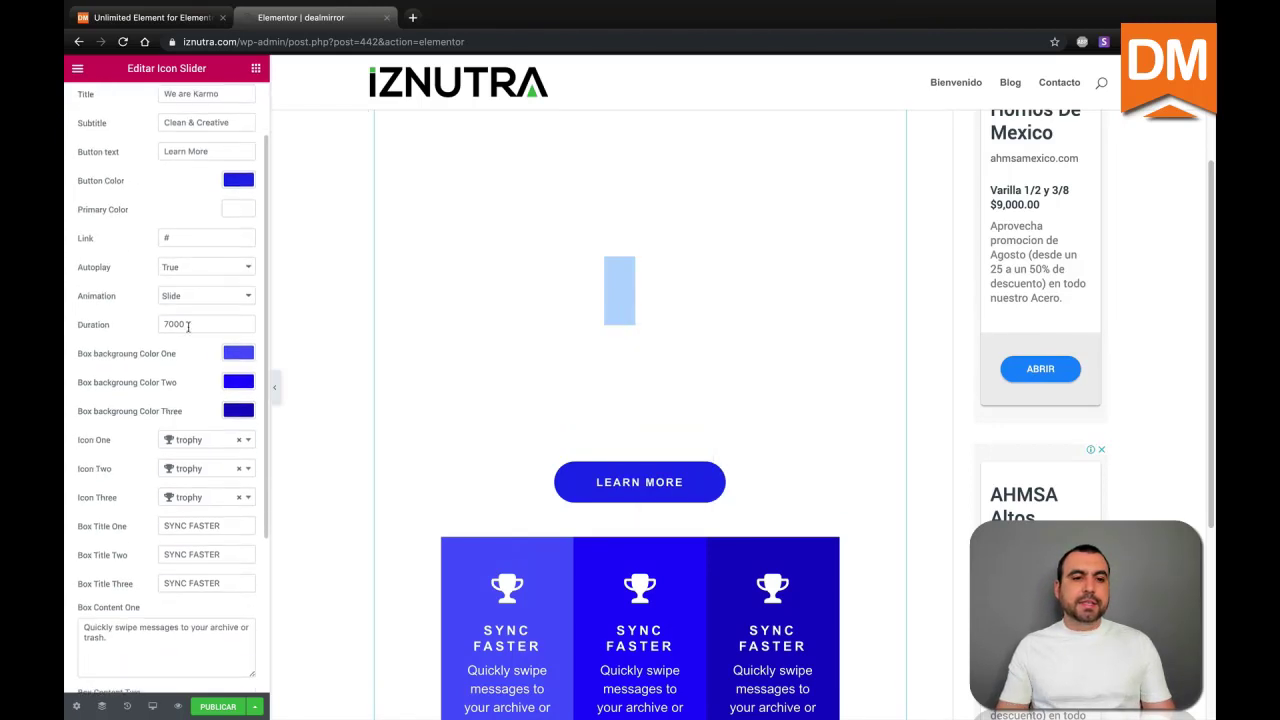
left_click(238, 180)
left_click_drag(123, 220, 118, 224)
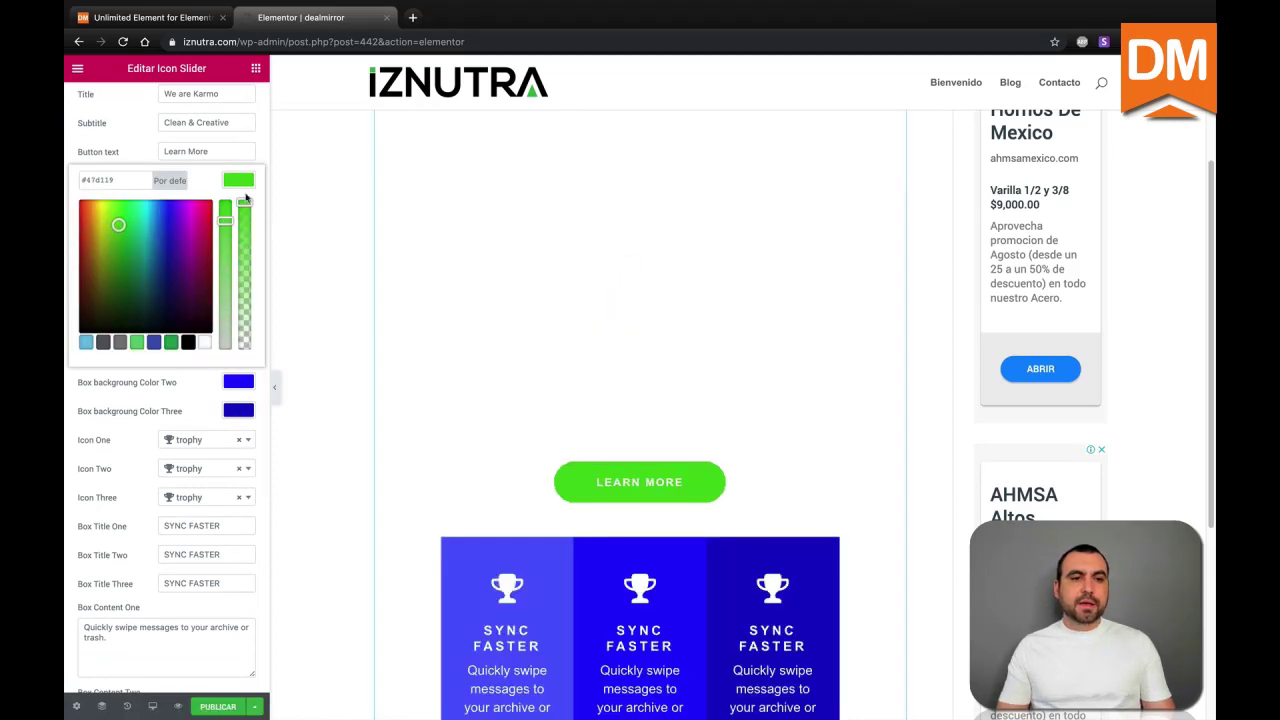
left_click(149, 150)
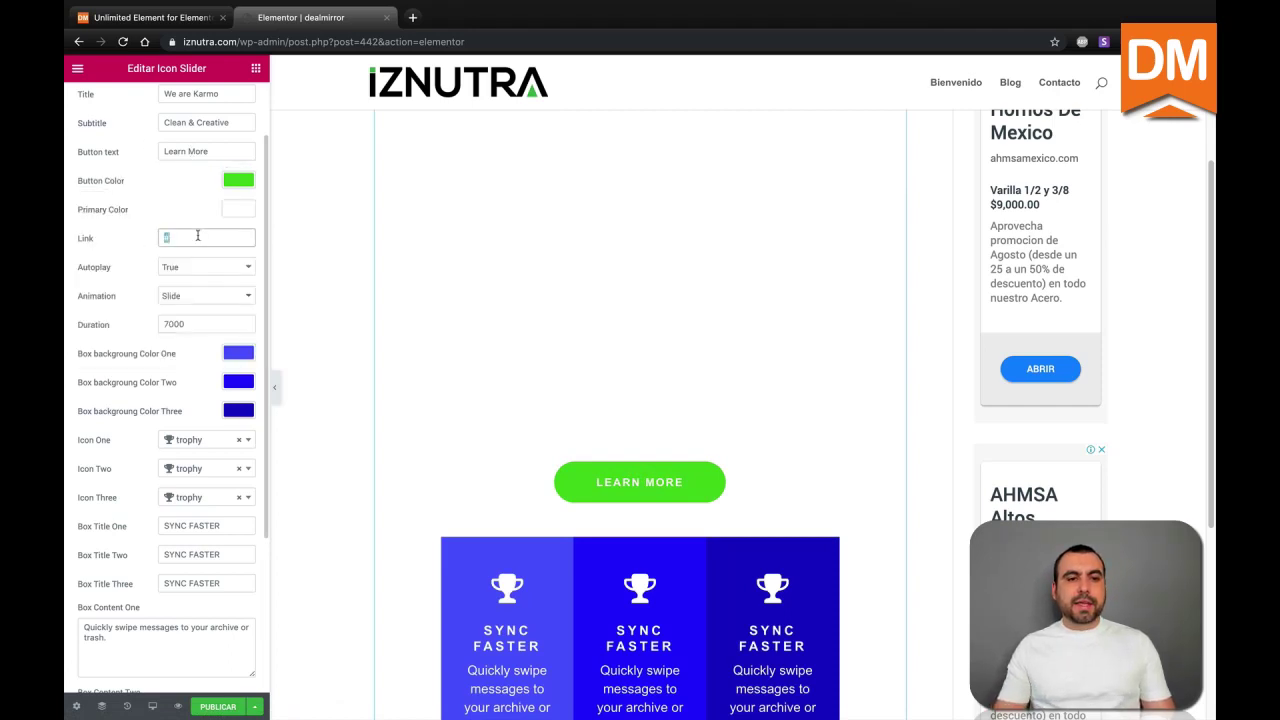
Browse the first box's icon choices and keep the trophy icon.
scroll(174, 449, "down", 3)
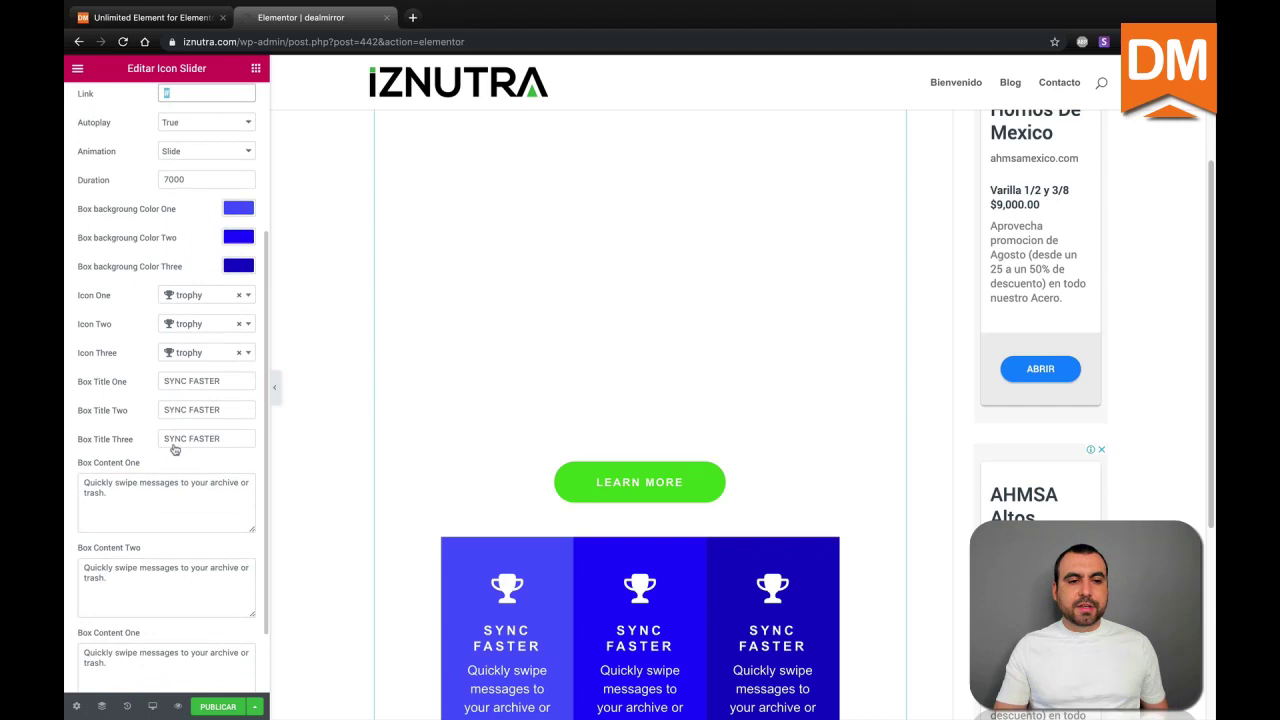
left_click(189, 296)
scroll(200, 410, "down", 10)
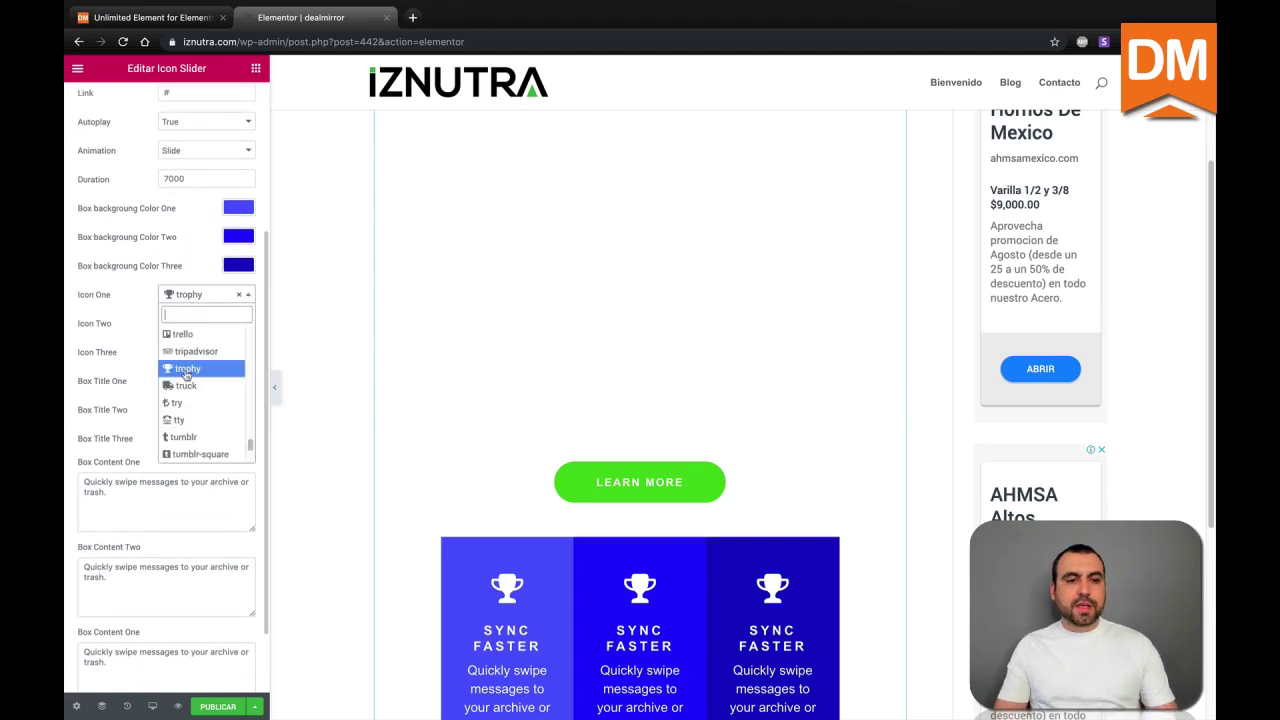
scroll(200, 410, "down", 10)
scroll(200, 412, "down", 10)
scroll(200, 412, "up", 3)
left_click(136, 290)
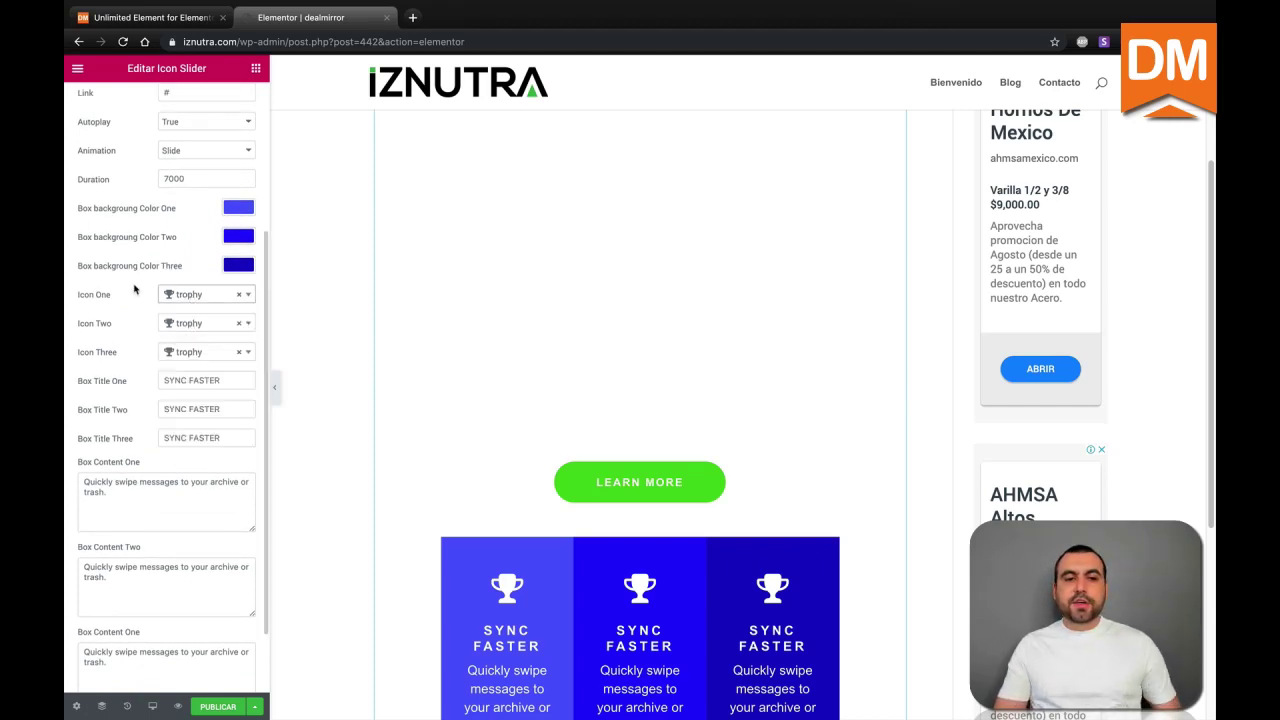
scroll(151, 369, "down", 2)
scroll(151, 369, "up", 5)
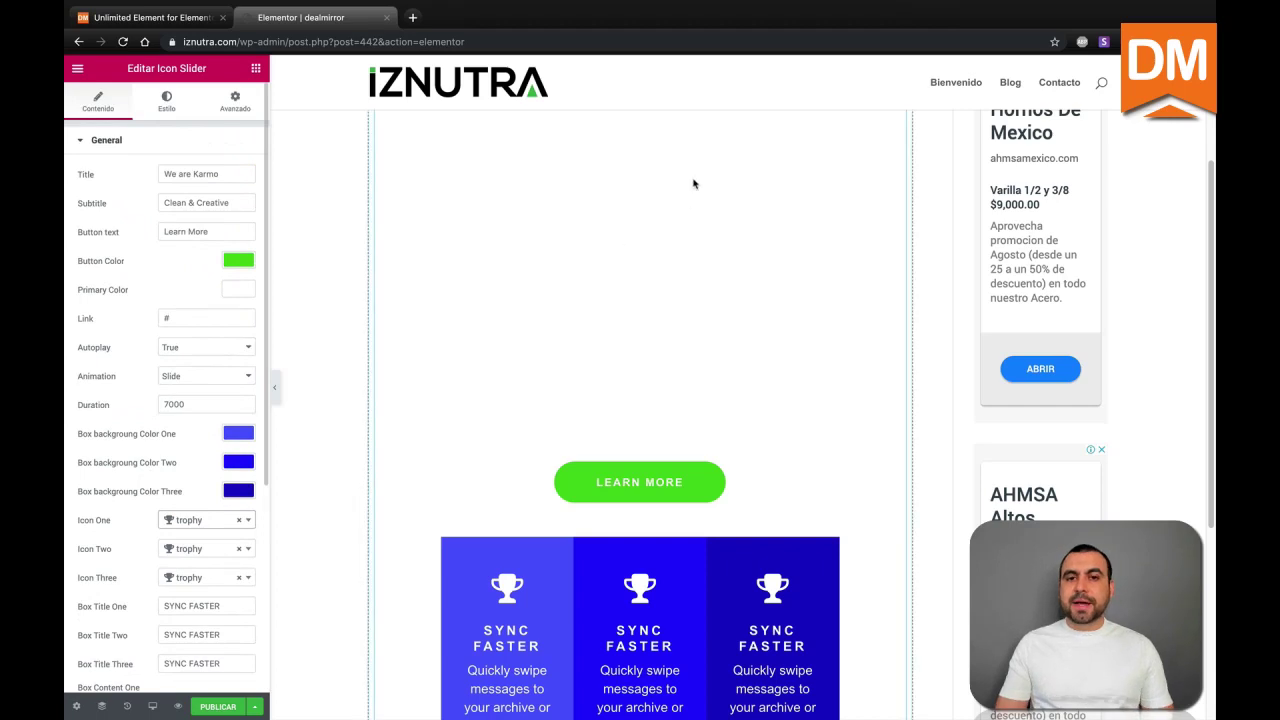
scroll(651, 260, "up", 3)
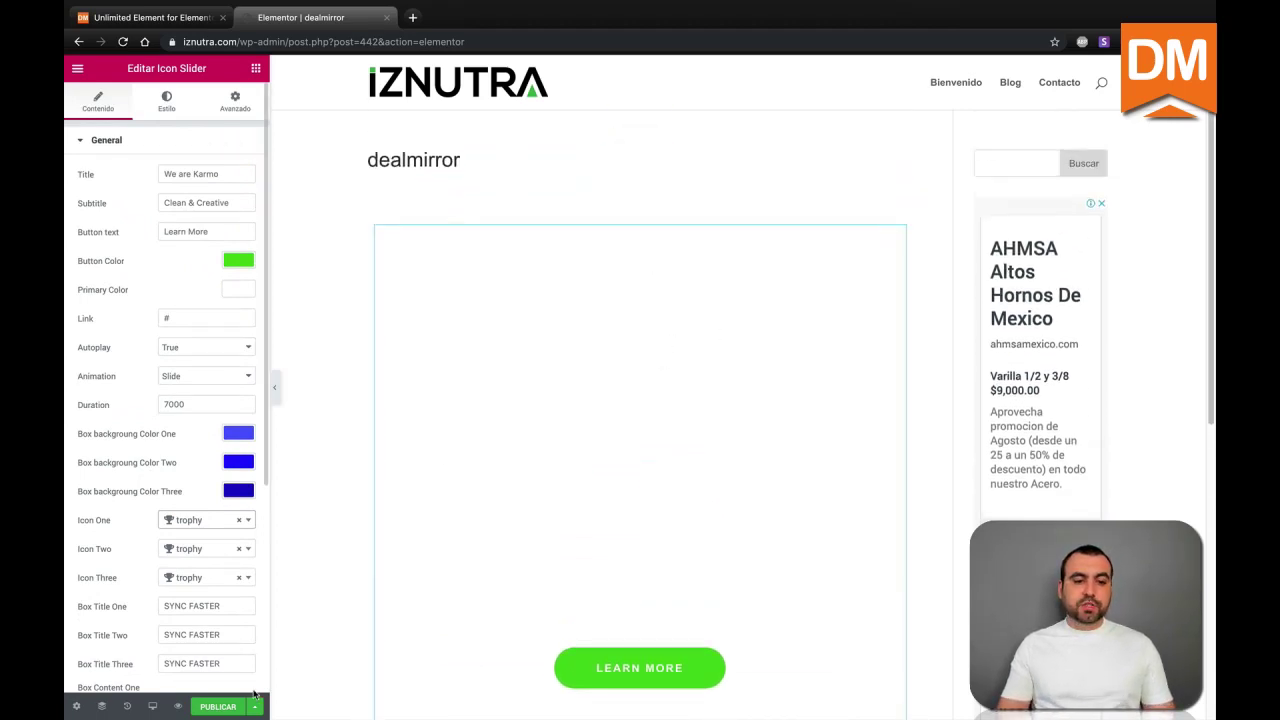
Open the dealmirror page preview in a new tab and scroll through the Karmo slider.
left_click(179, 706)
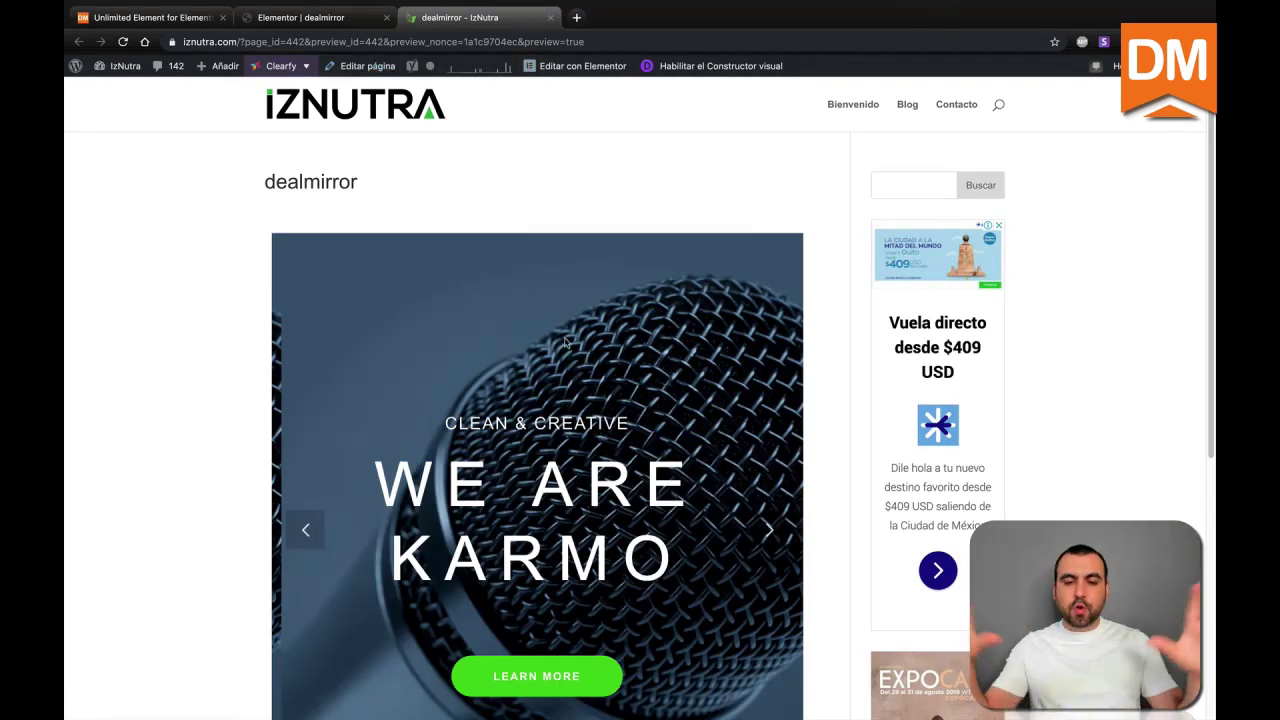
scroll(565, 343, "down", 5)
scroll(565, 345, "up", 3)
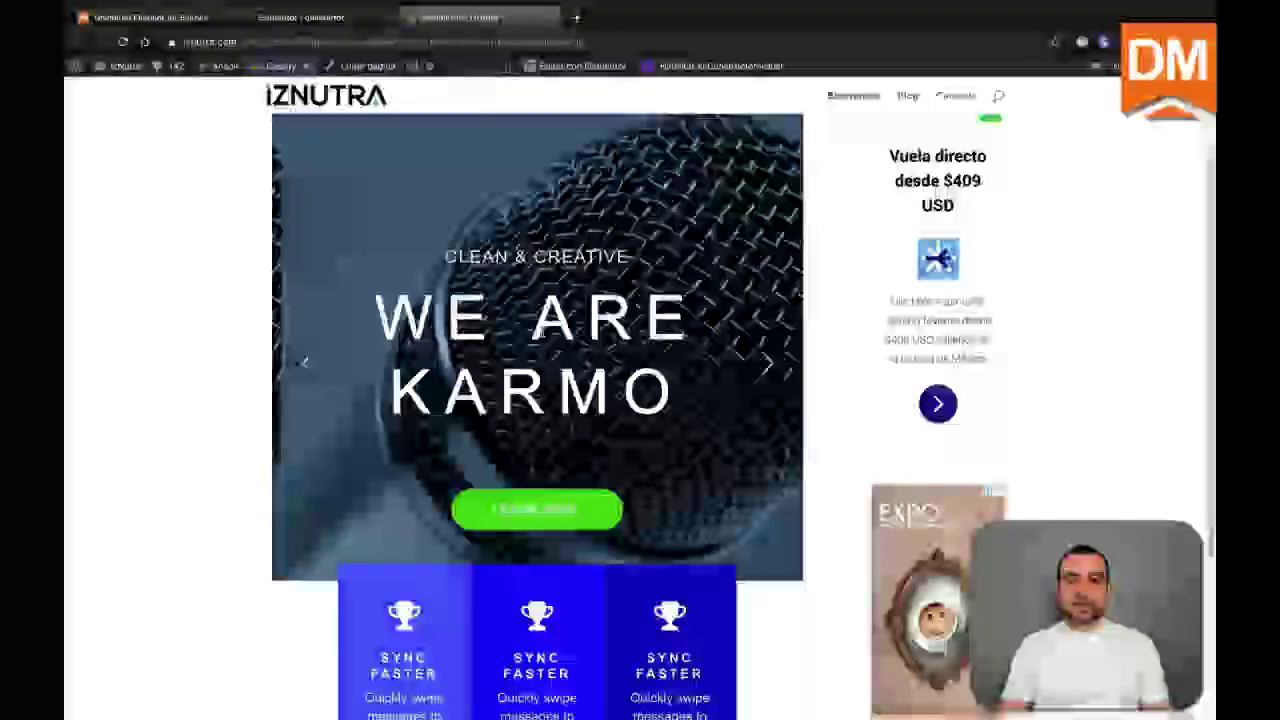
scroll(581, 374, "up", 3)
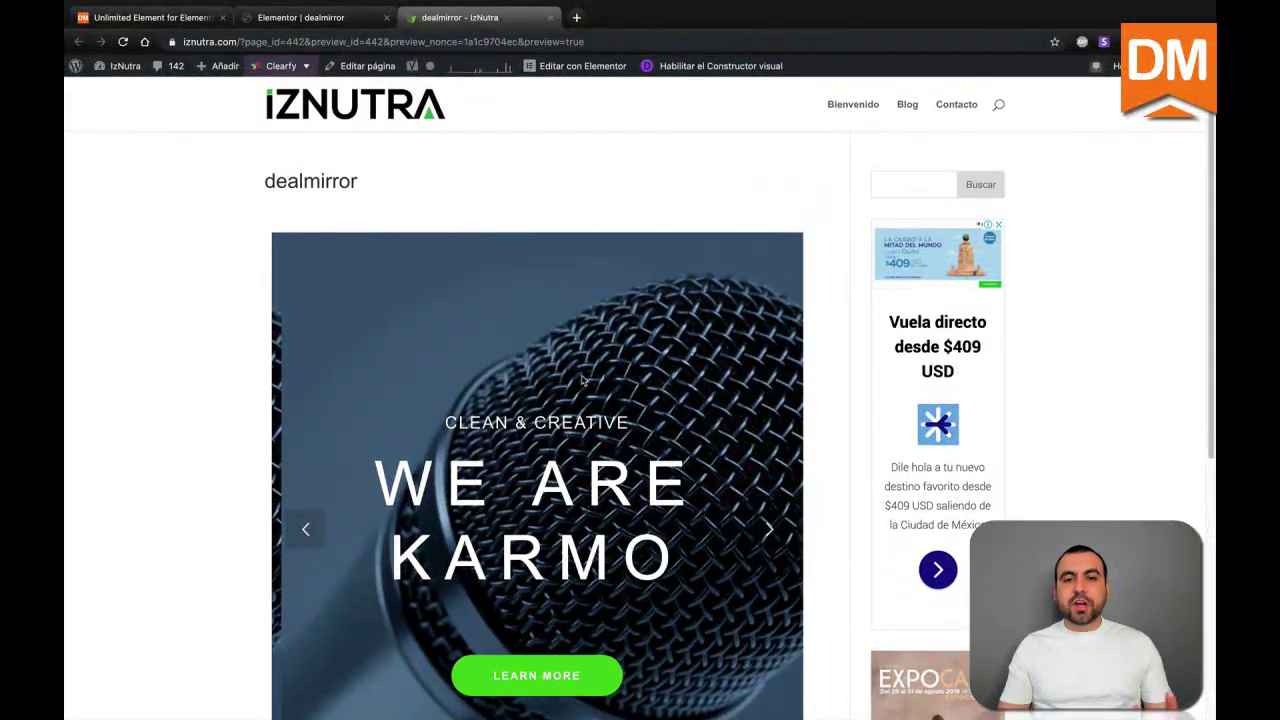
Return to the editor, expand the slider's Items, and view its Estilo settings.
left_click(335, 17)
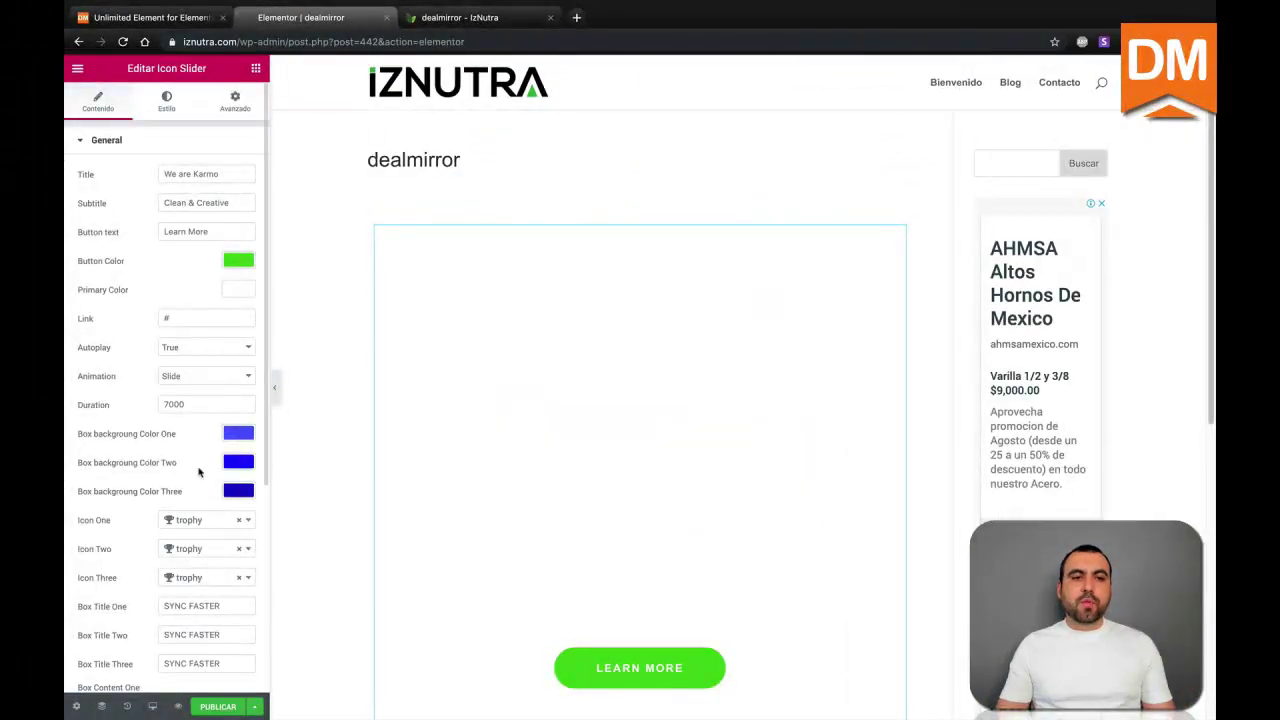
scroll(199, 472, "down", 3)
scroll(199, 470, "up", 3)
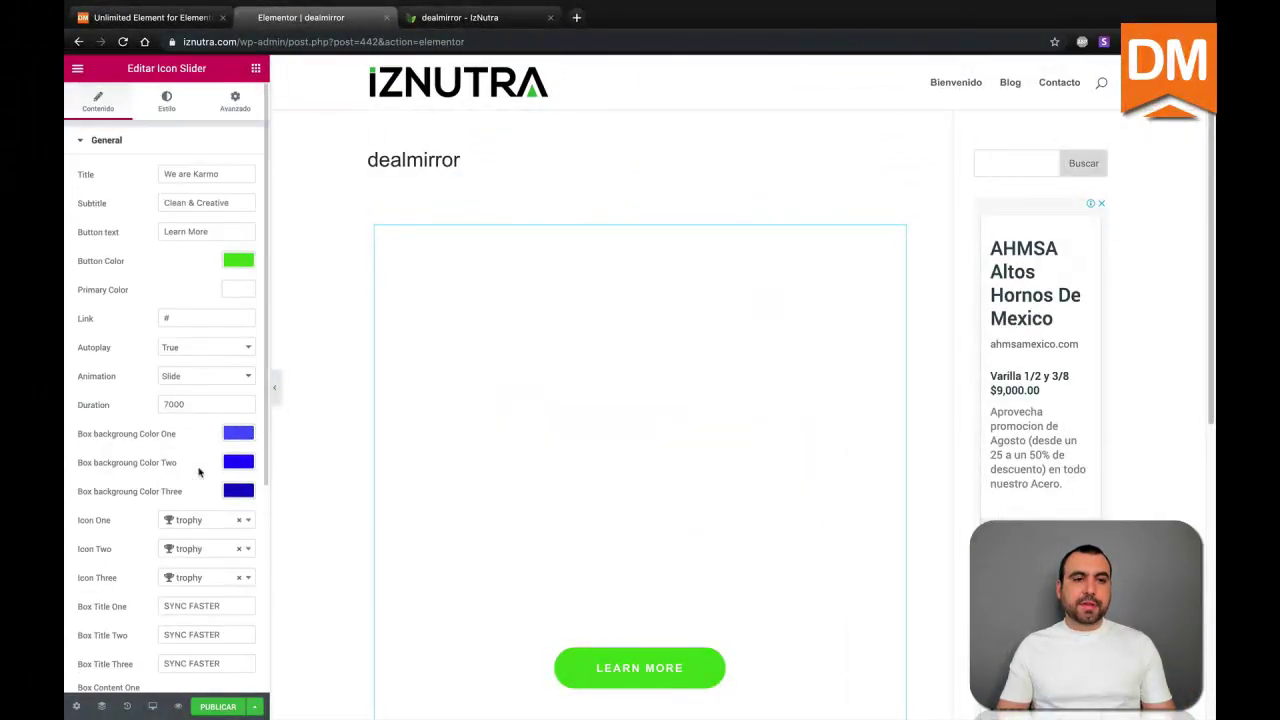
scroll(180, 500, "down", 3)
left_click(104, 678)
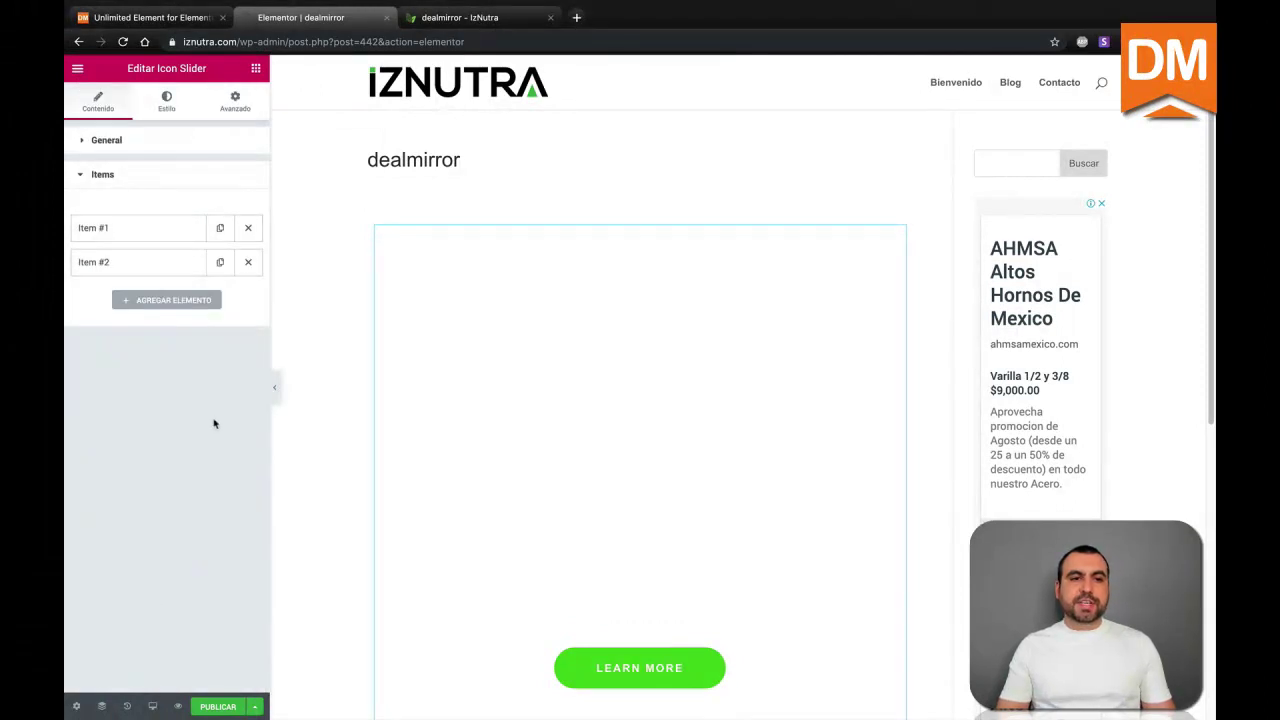
left_click(166, 97)
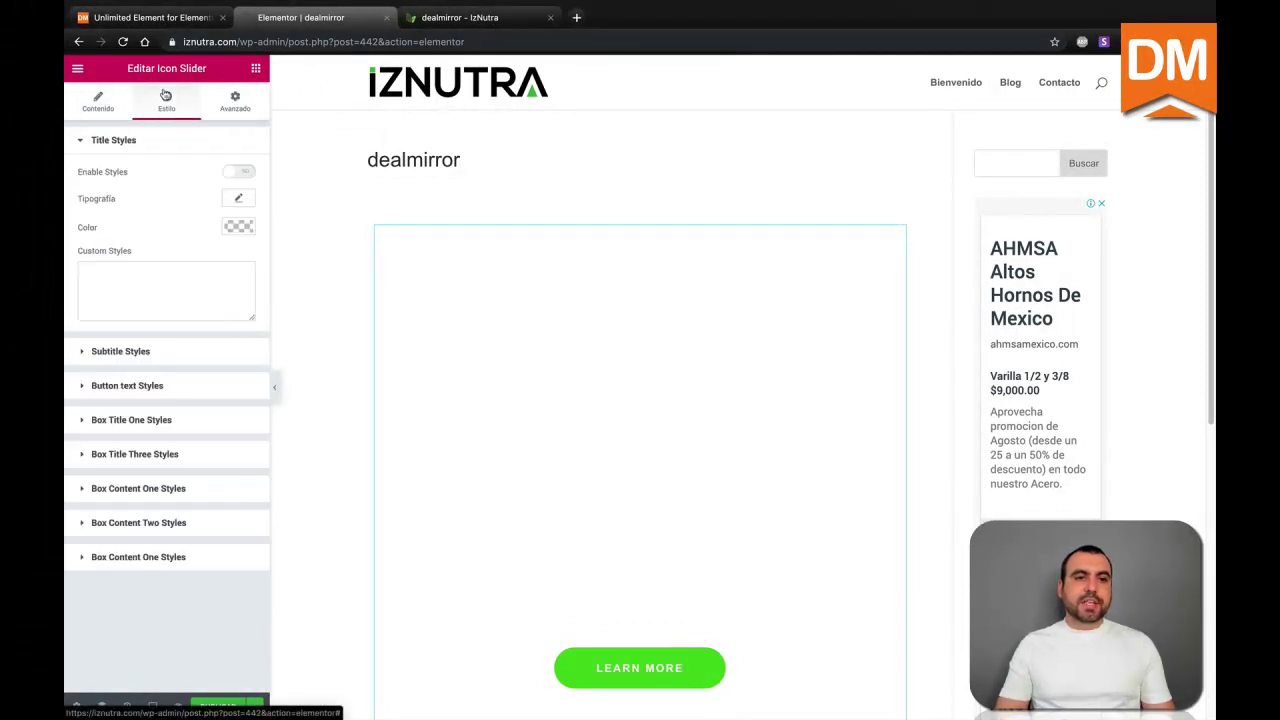
Bring up the widget list and scroll to the Post Grid section.
left_click(703, 158)
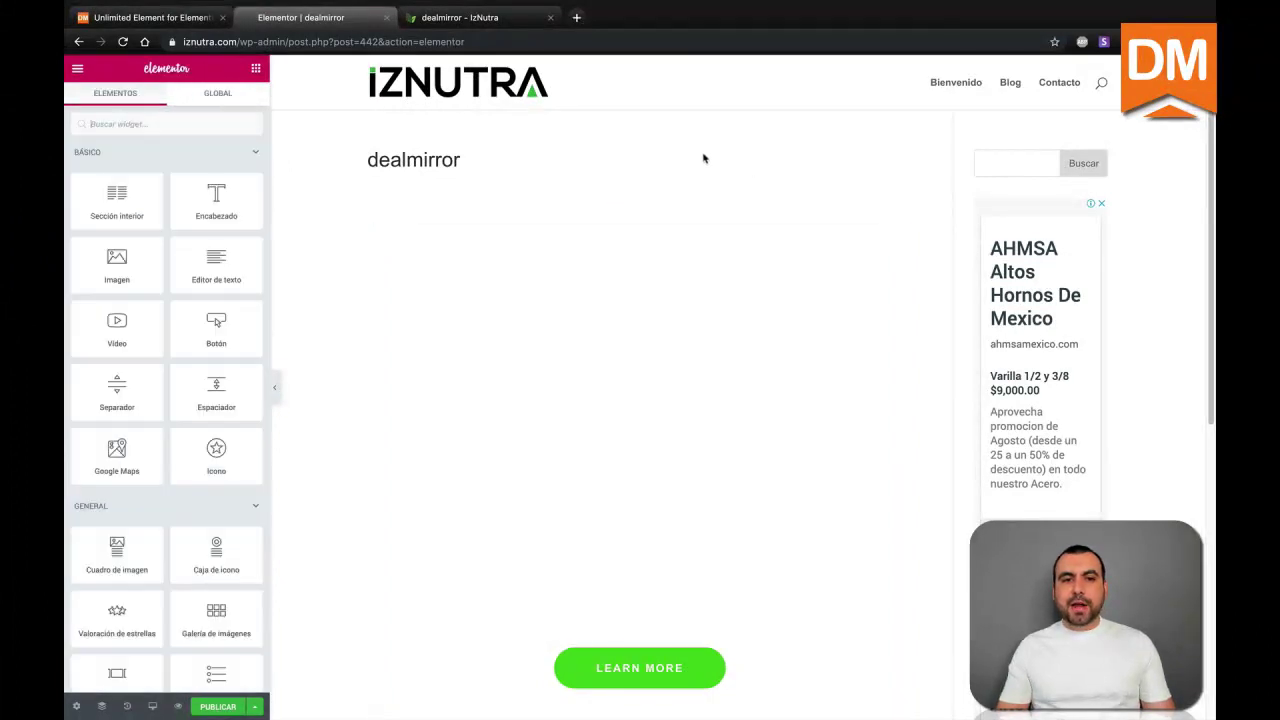
scroll(250, 588, "down", 5)
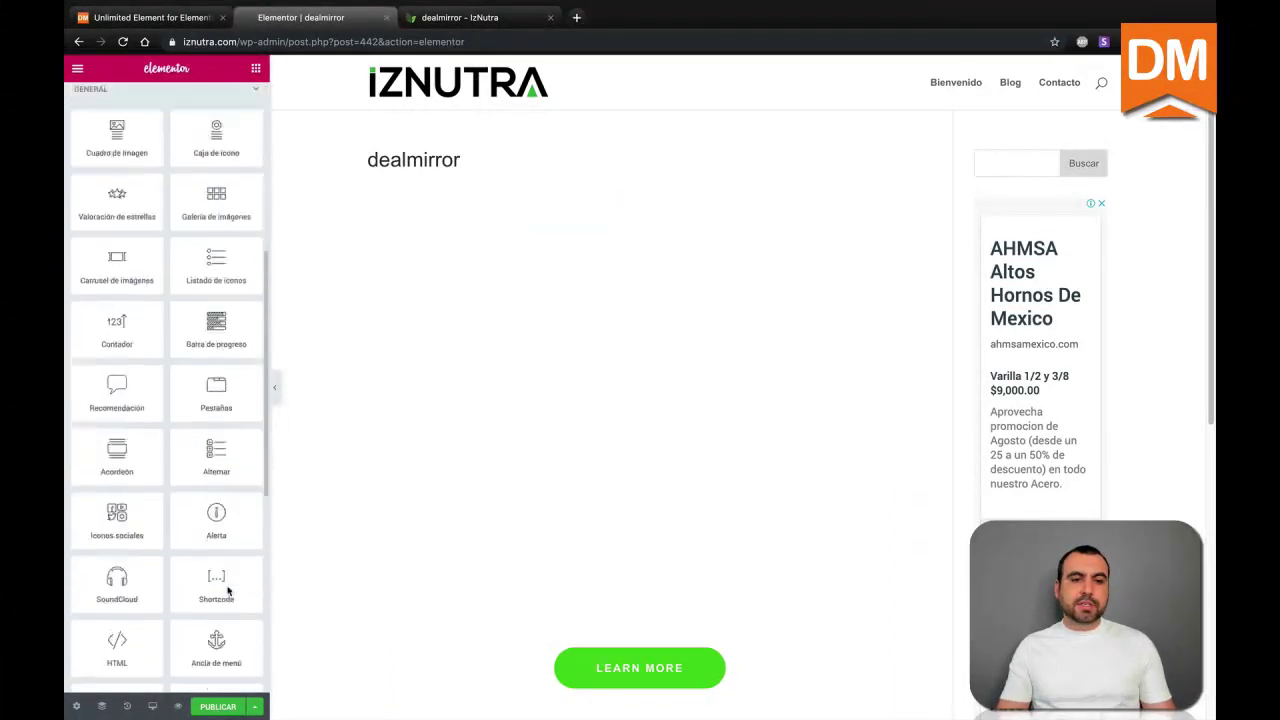
scroll(229, 591, "down", 10)
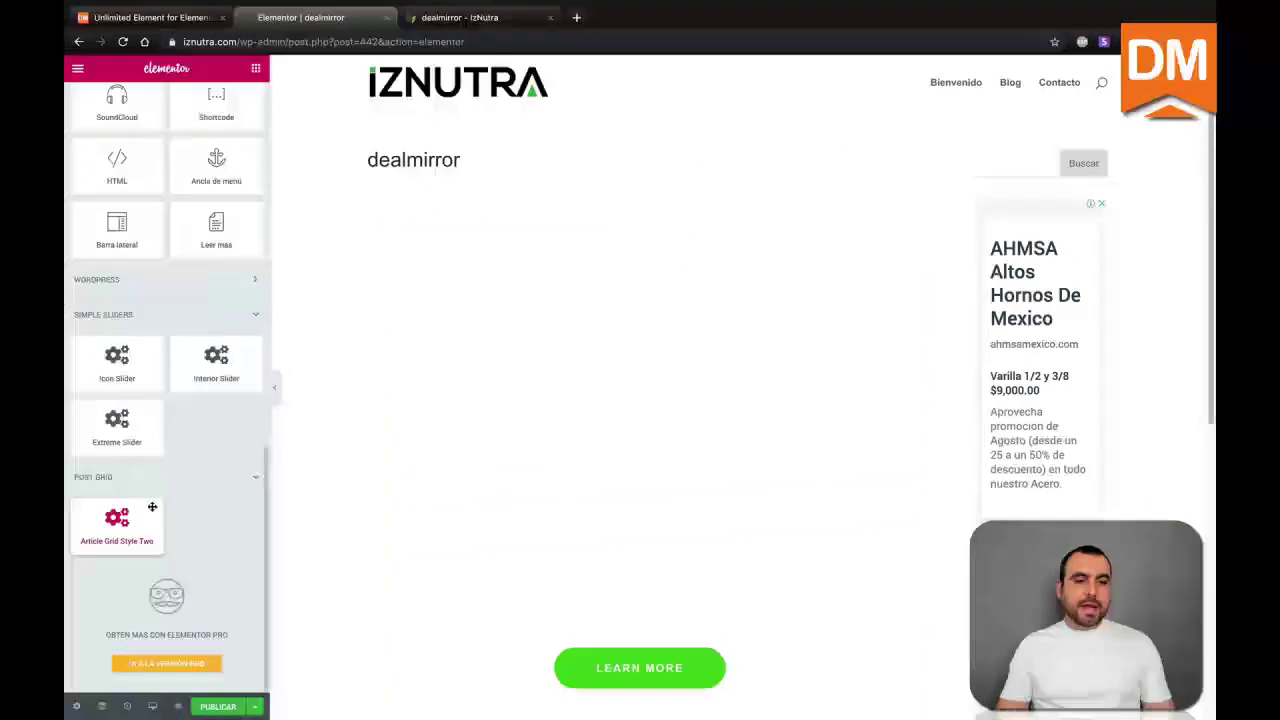
Drop an Article Grid Style Two widget onto the page, showing three blog posts.
mouse_move(98, 525)
left_mouse_down()
mouse_move(606, 120)
mouse_move(609, 143)
left_mouse_up()
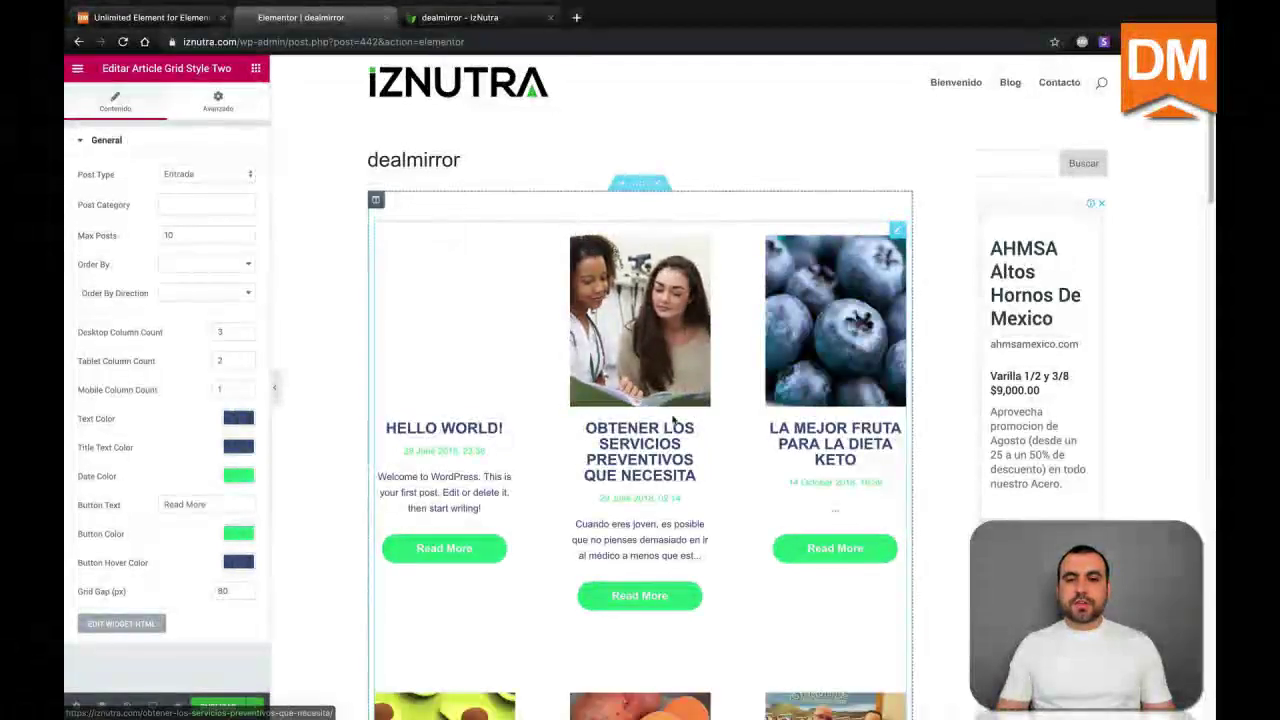
scroll(925, 457, "down", 3)
scroll(925, 457, "up", 3)
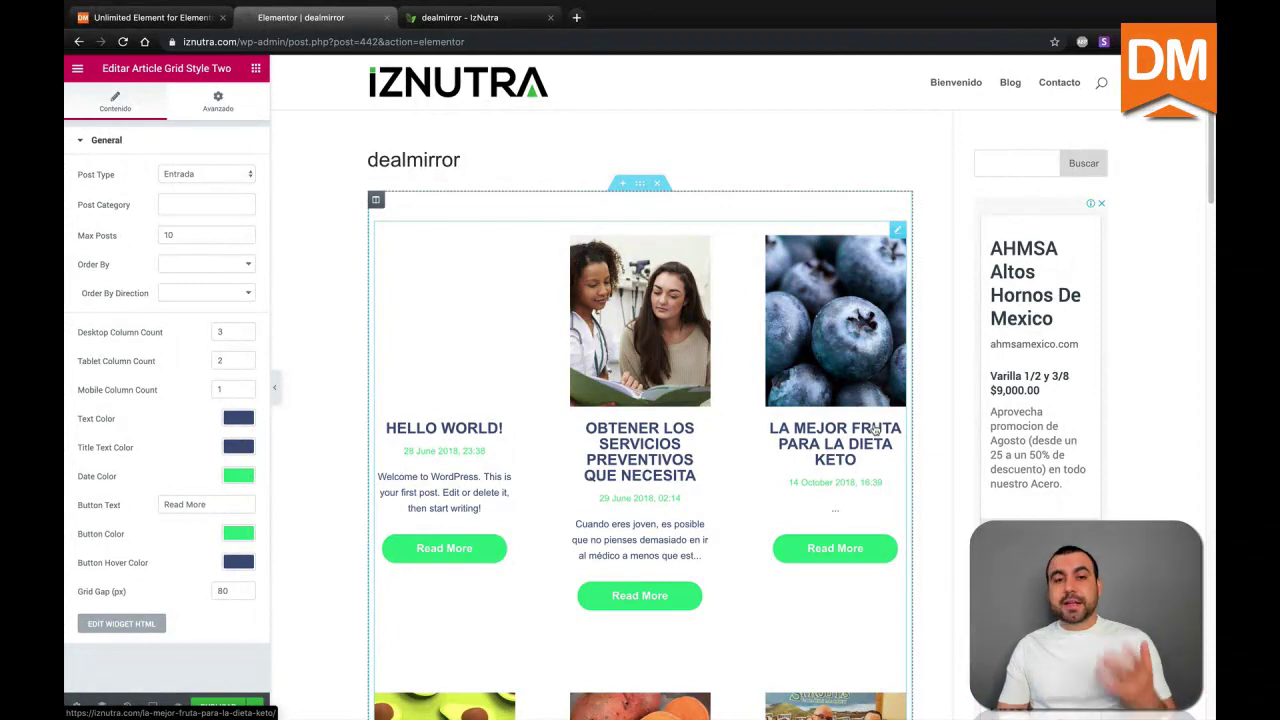
Switch back to the DealMirror Unlimited Elements deal page showing the Personal $29, Plus $69 and Agency $129 plans.
left_click(155, 18)
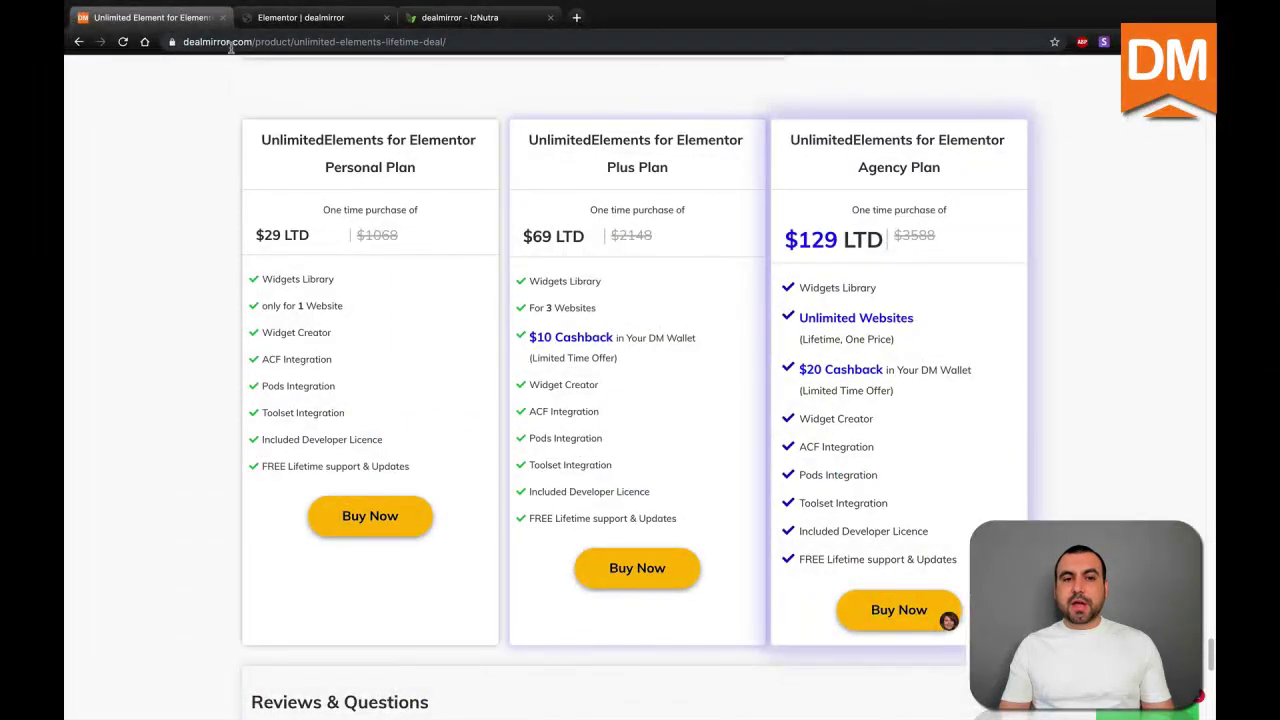